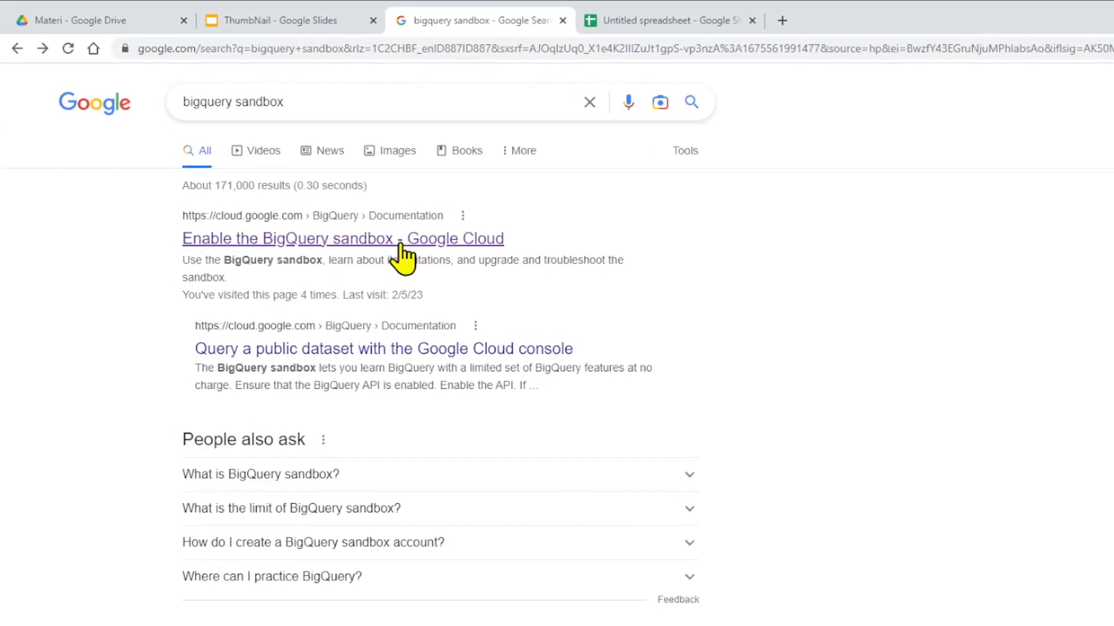
Step: Open the "Enable the BigQuery sandbox" guide from the search results and go to BigQuery from its get-started section
{"action": "left_click", "coordinate": [374, 232]}
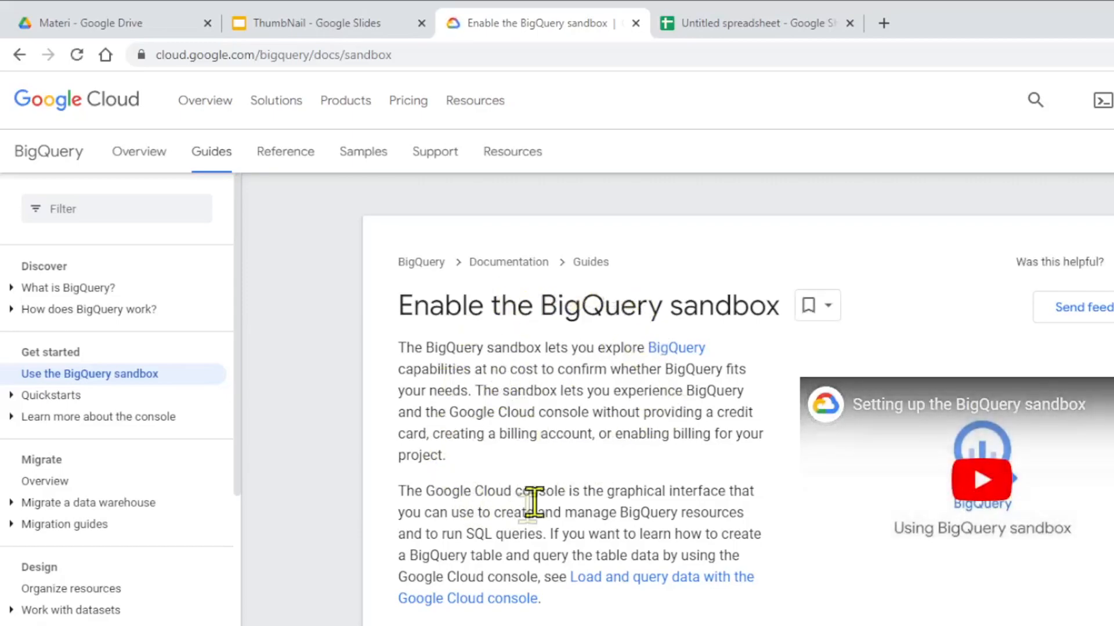
{"action": "scroll", "coordinate": [564, 455], "scroll_direction": "down", "scroll_amount": 2}
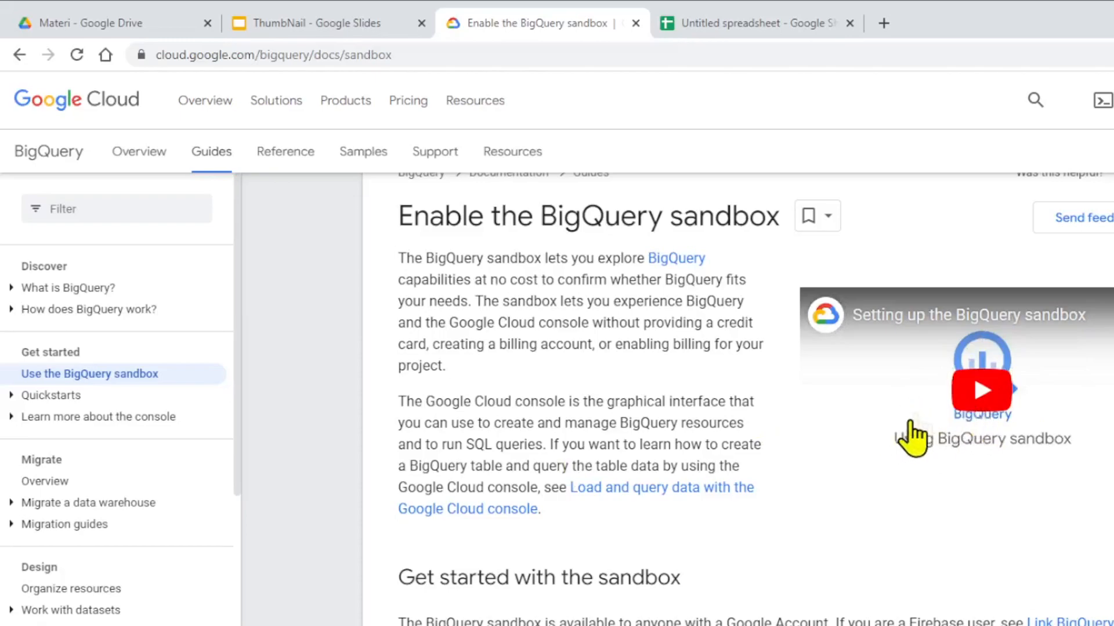
{"action": "scroll", "coordinate": [582, 405], "scroll_direction": "down", "scroll_amount": 6}
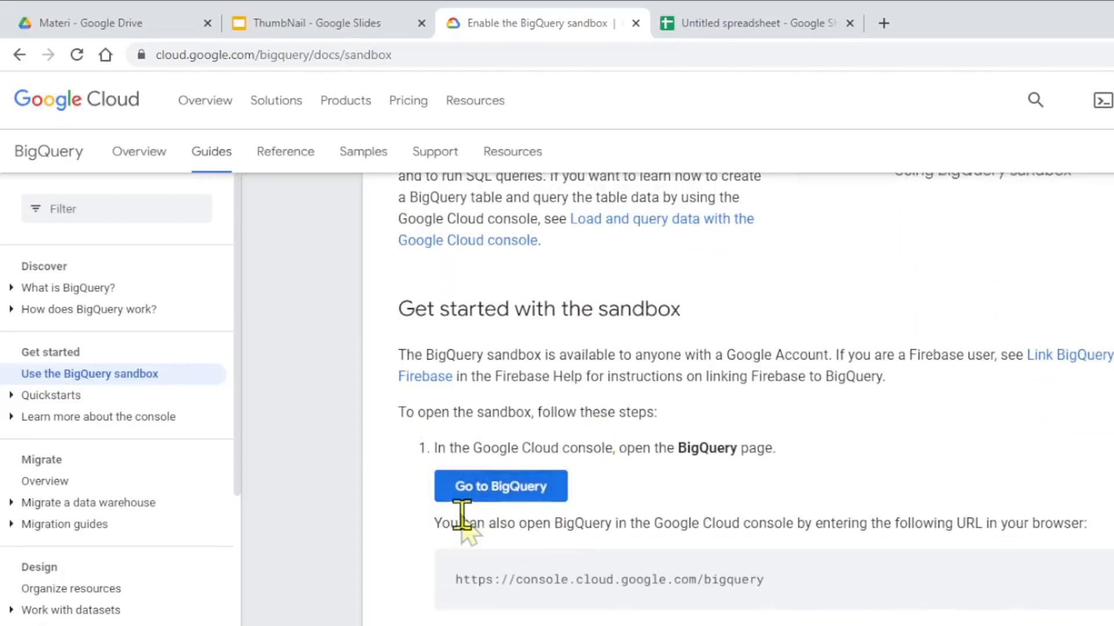
{"action": "left_click", "coordinate": [517, 493]}
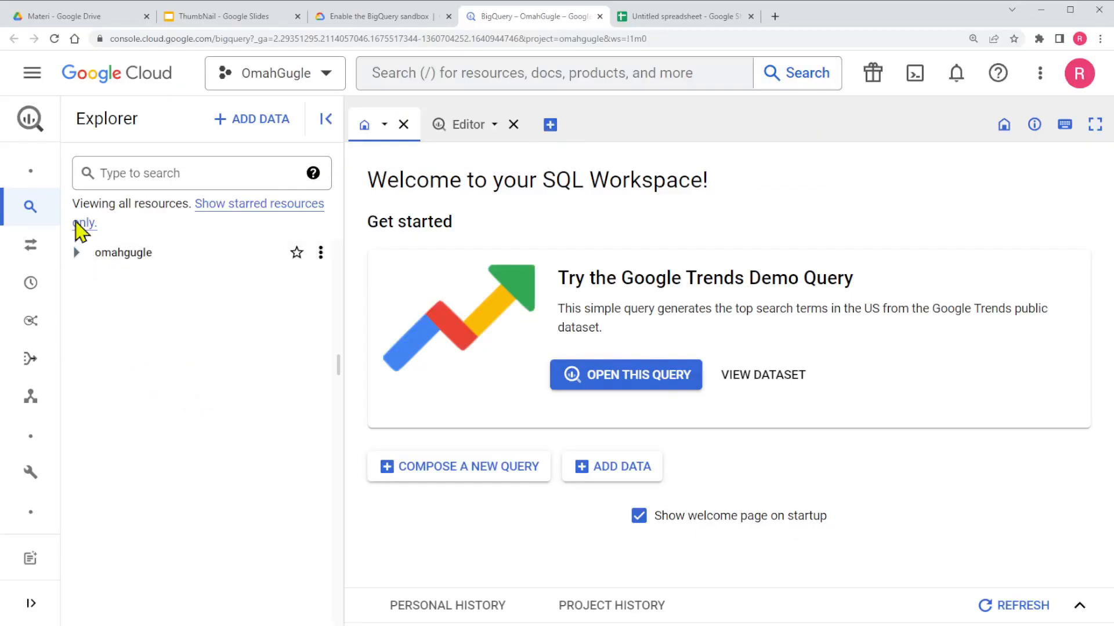
Step: Check the list of available projects, and expand the omahgugle project and its Latihan1 dataset
{"action": "mouse_move", "coordinate": [35, 189]}
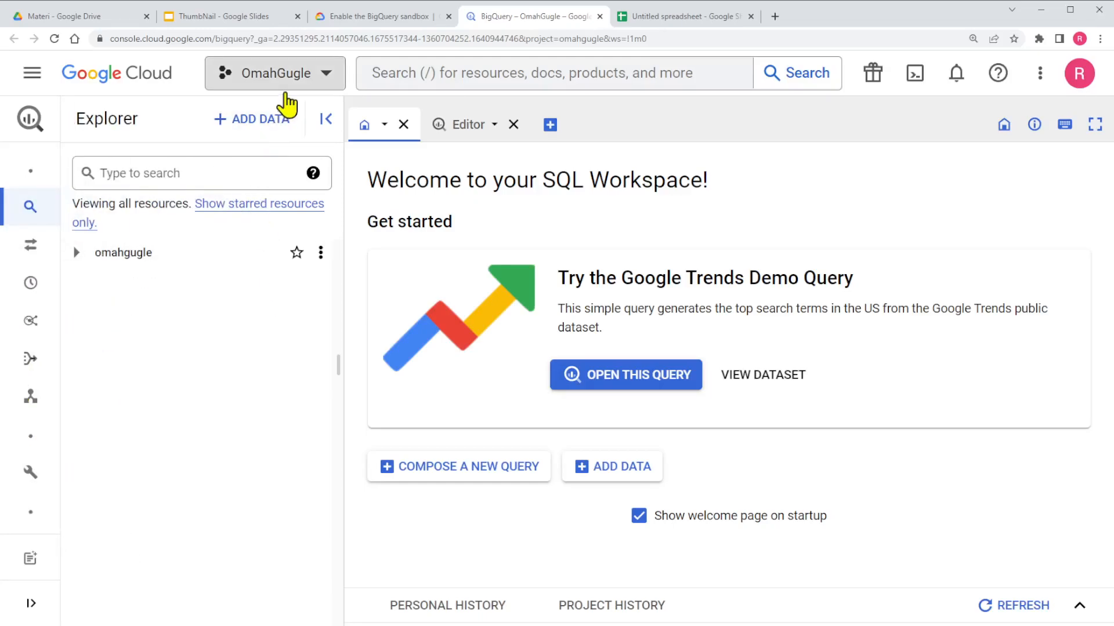
{"action": "left_click", "coordinate": [327, 74]}
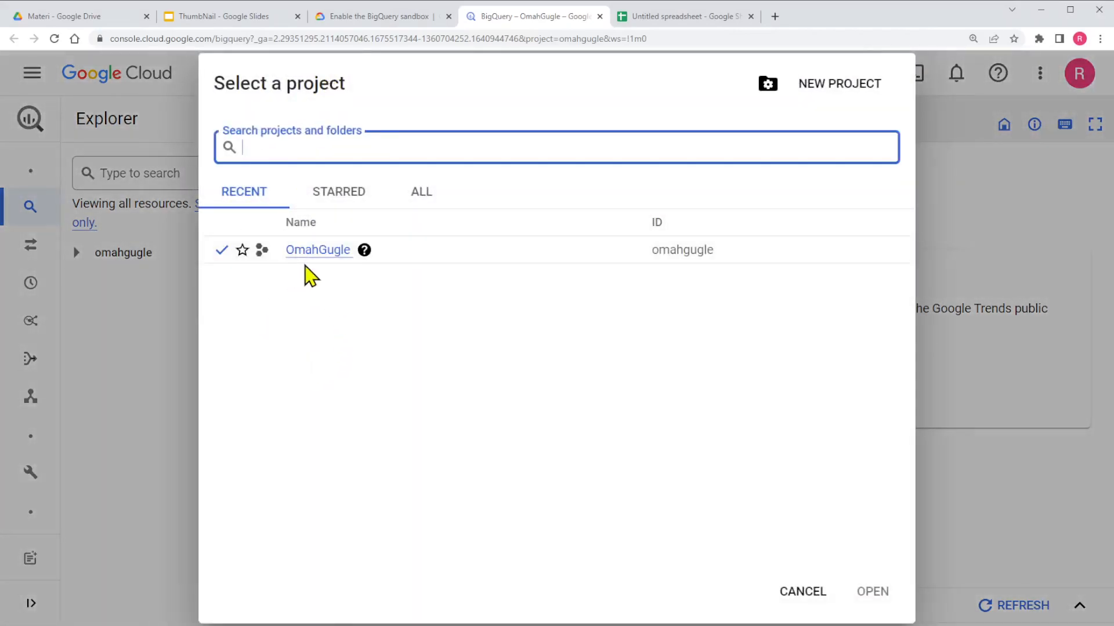
{"action": "left_click", "coordinate": [803, 593]}
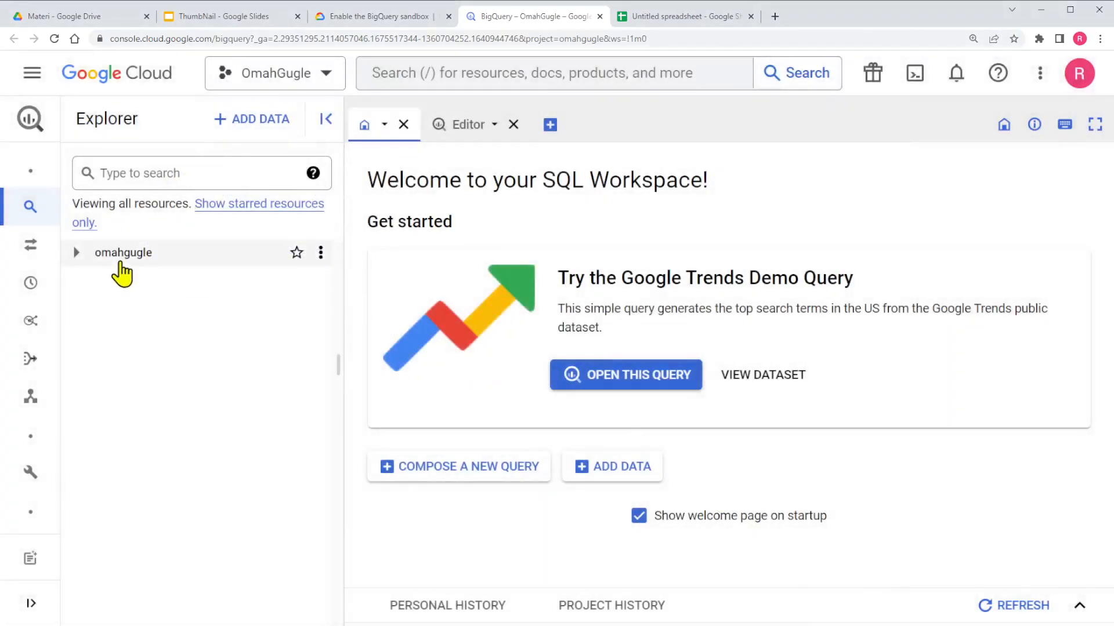
{"action": "left_click", "coordinate": [77, 253]}
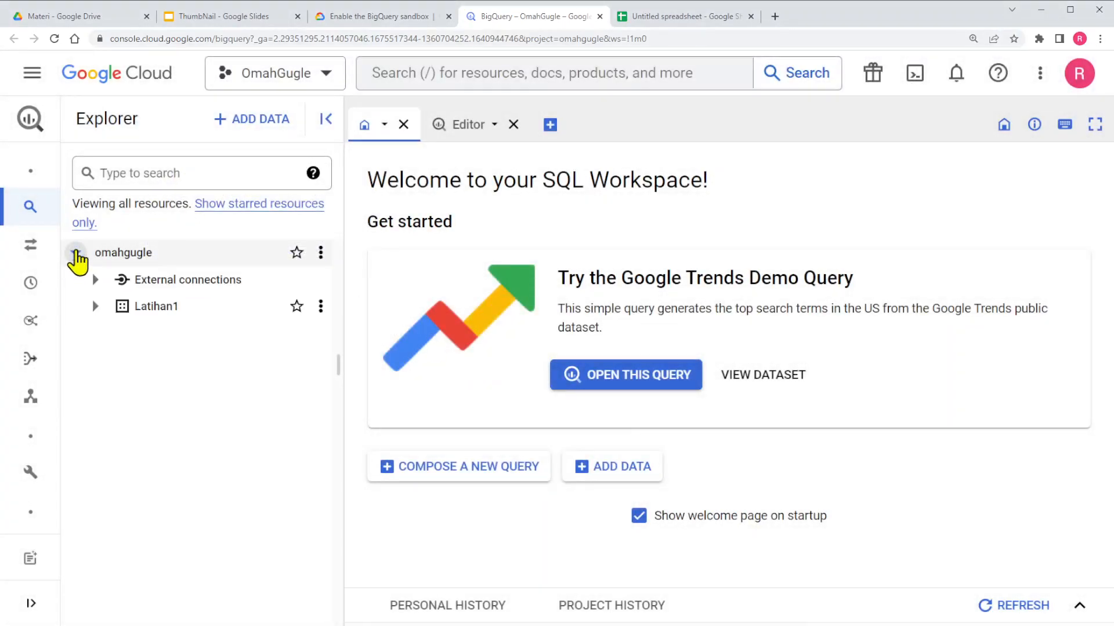
{"action": "left_click", "coordinate": [95, 307]}
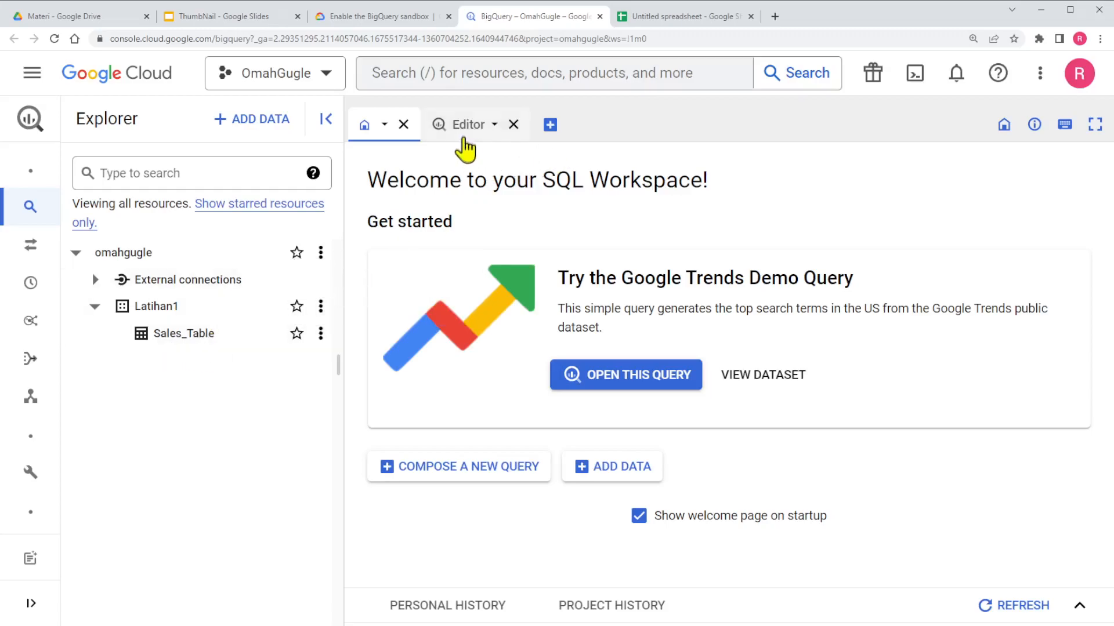
Step: Split the query editor off to the right and show the schema of Sales_Table beside it
{"action": "left_click", "coordinate": [467, 131]}
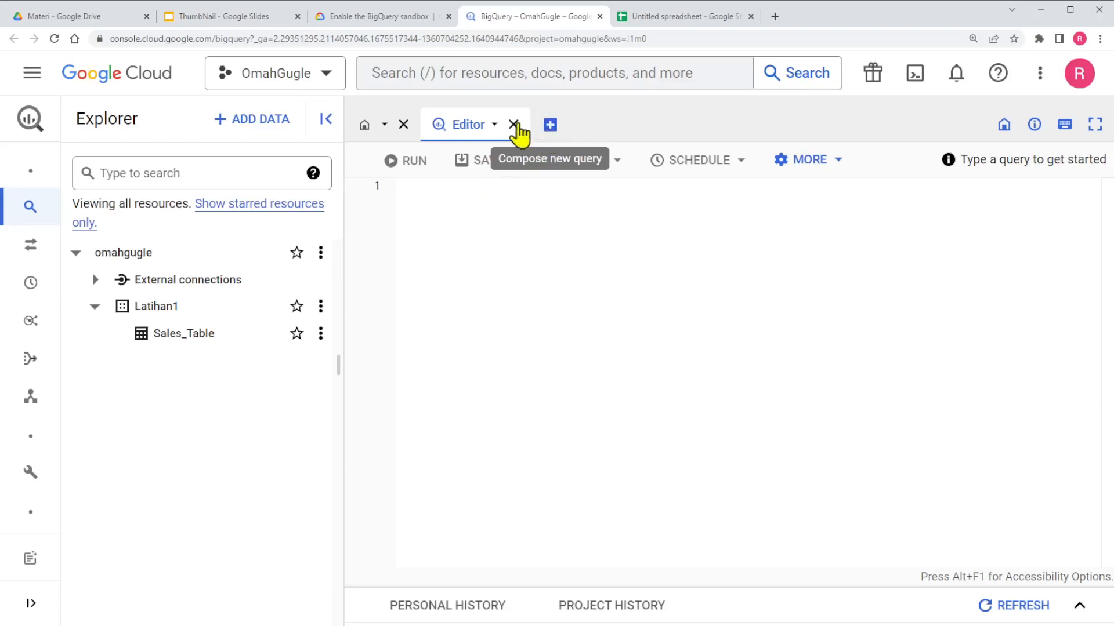
{"action": "left_click", "coordinate": [494, 126]}
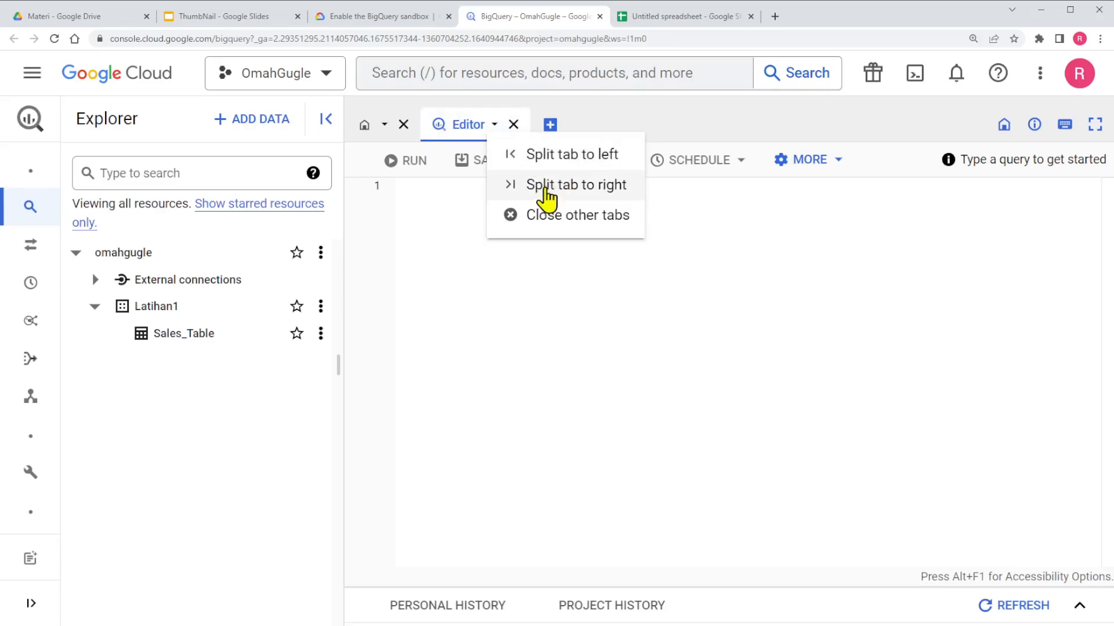
{"action": "left_click", "coordinate": [546, 185]}
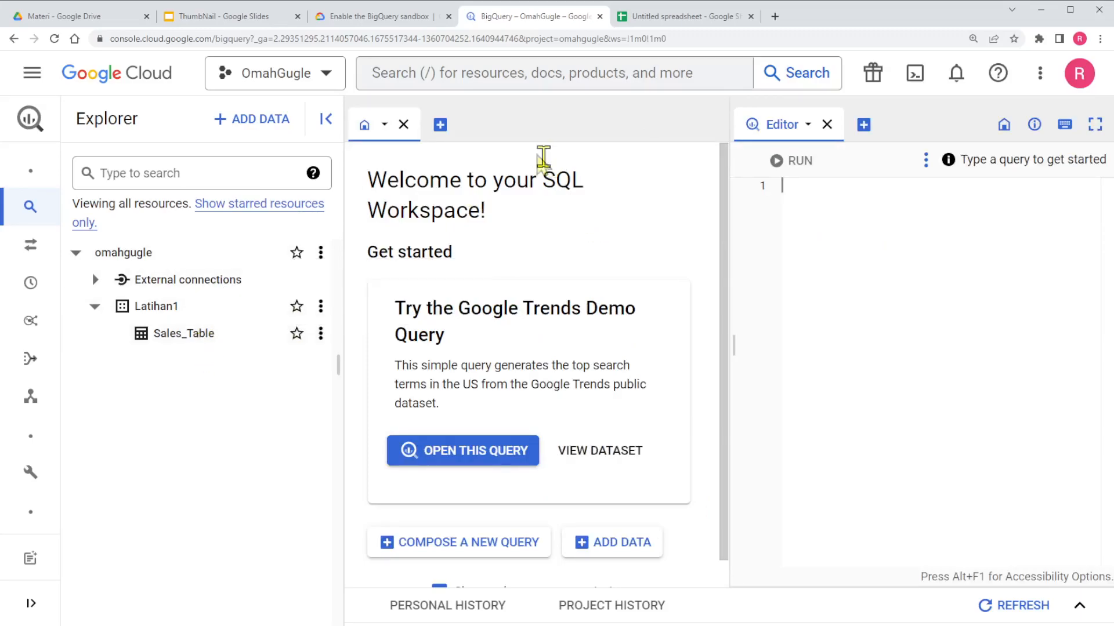
{"action": "left_click", "coordinate": [172, 336]}
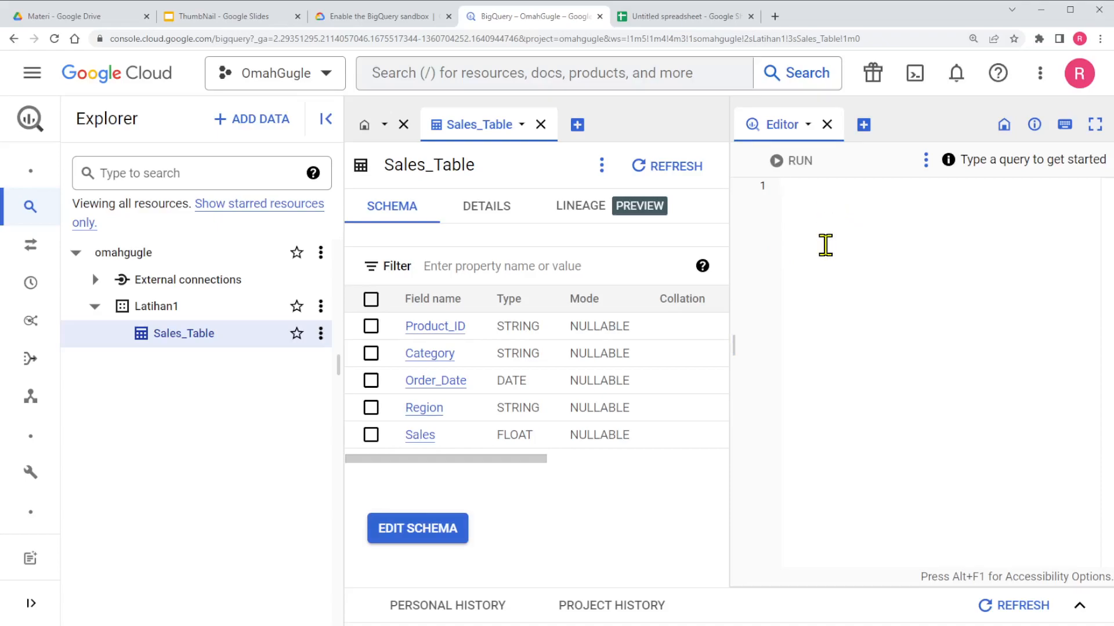
Step: Begin the query with "Select * FROM" and widen the query editor pane
{"action": "left_click", "coordinate": [825, 245]}
{"action": "type", "text": "Select "}
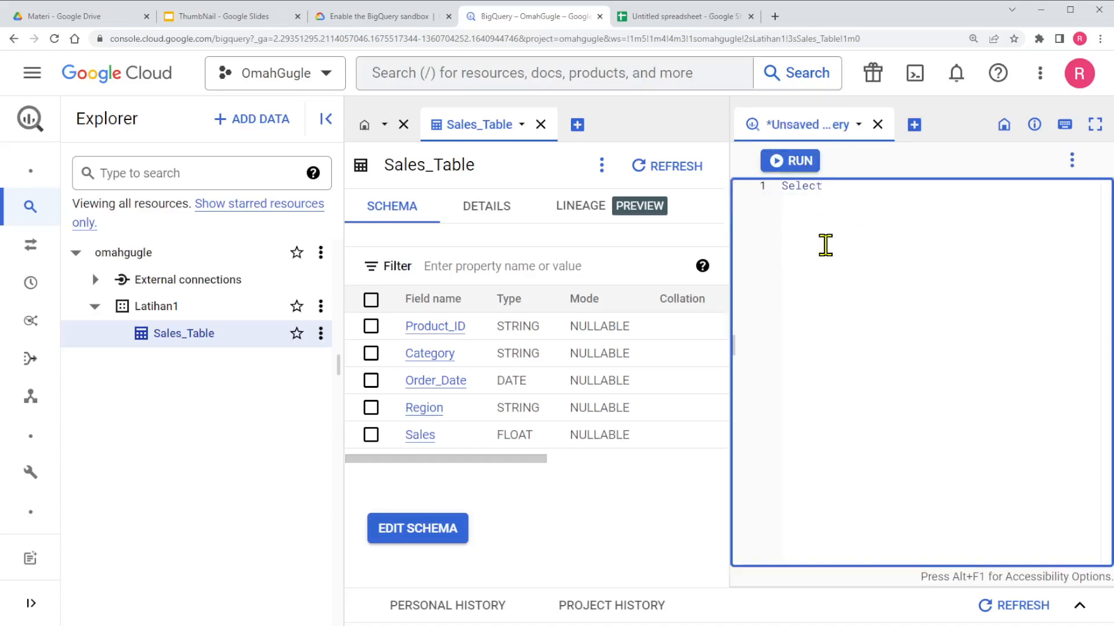
{"action": "type", "text": "*"}
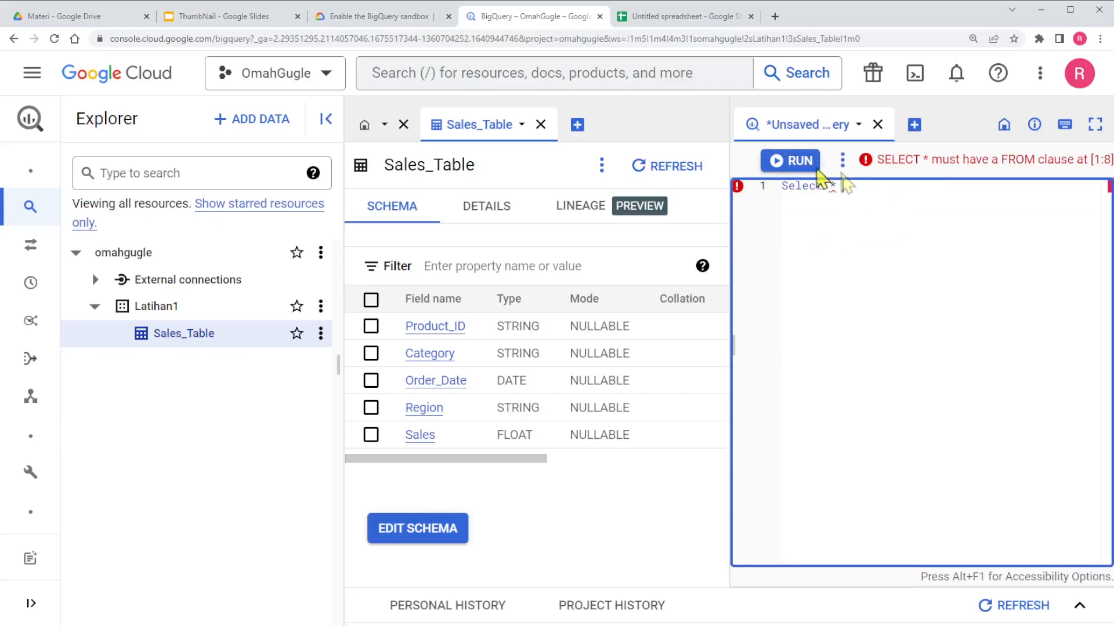
{"action": "left_click_drag", "start_coordinate": [732, 347], "coordinate": [582, 345]}
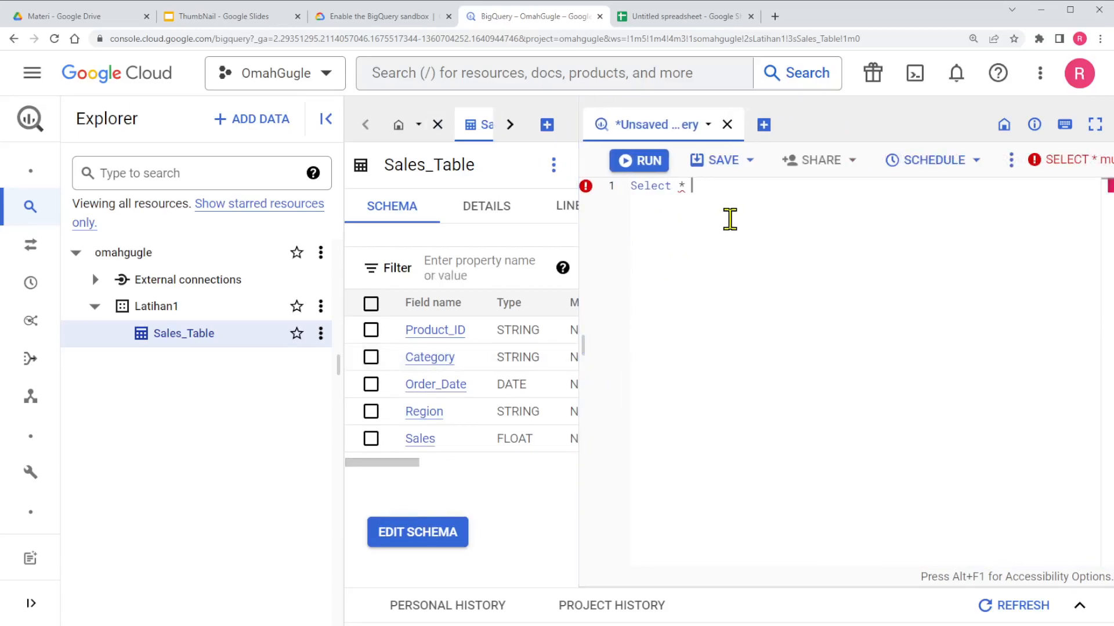
{"action": "left_click", "coordinate": [729, 219]}
{"action": "type", "text": "From"}
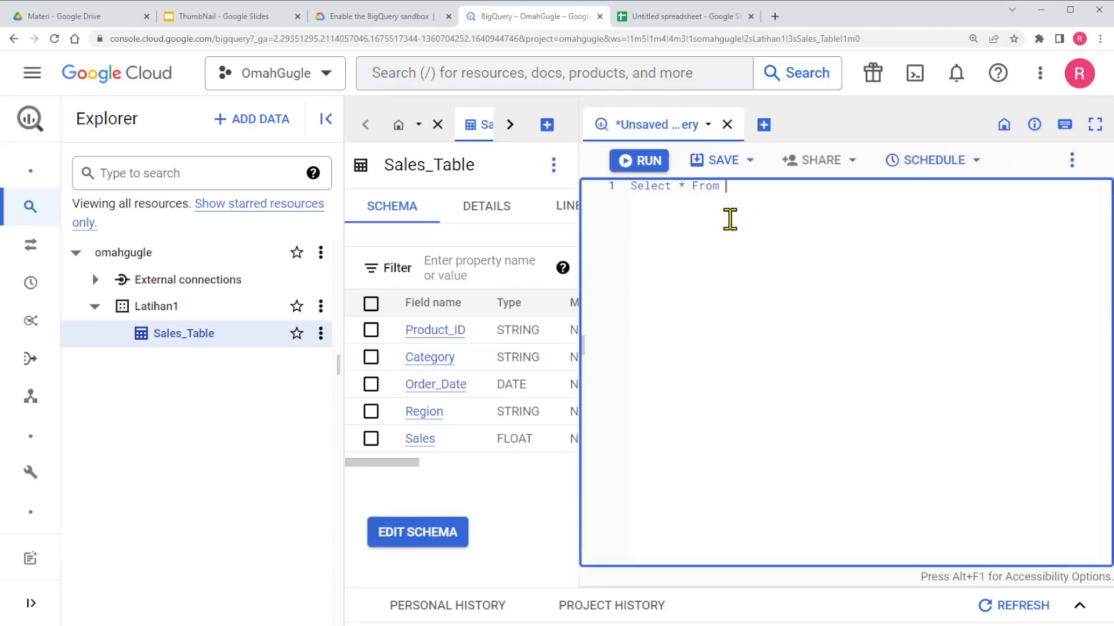
{"action": "key", "text": "BackSpace"}
{"action": "key", "text": "BackSpace"}
{"action": "key", "text": "BackSpace"}
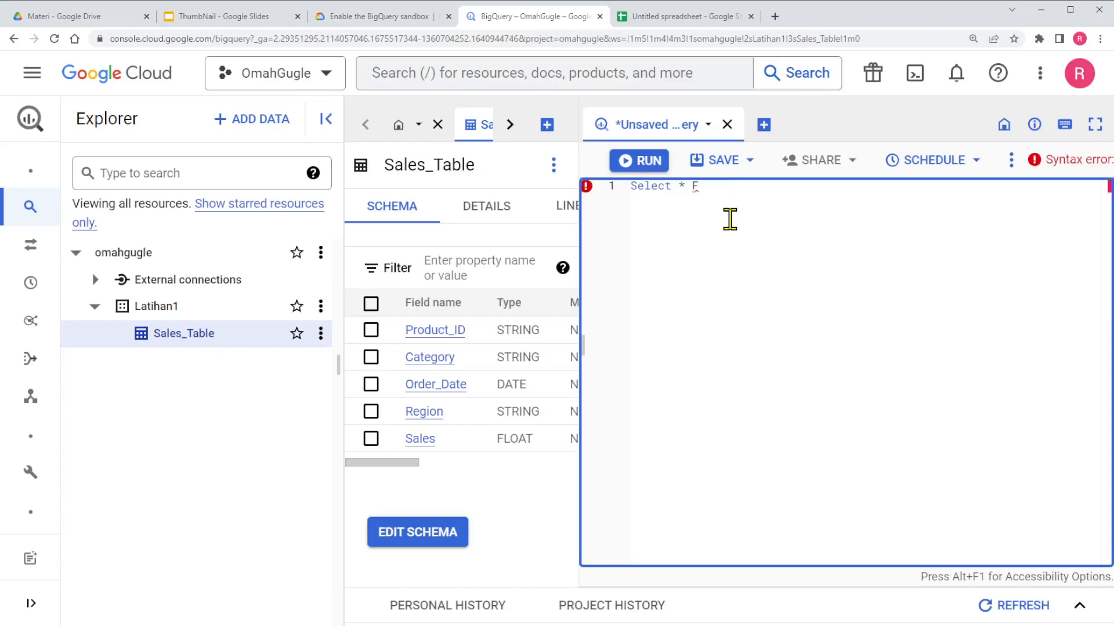
{"action": "type", "text": "rom"}
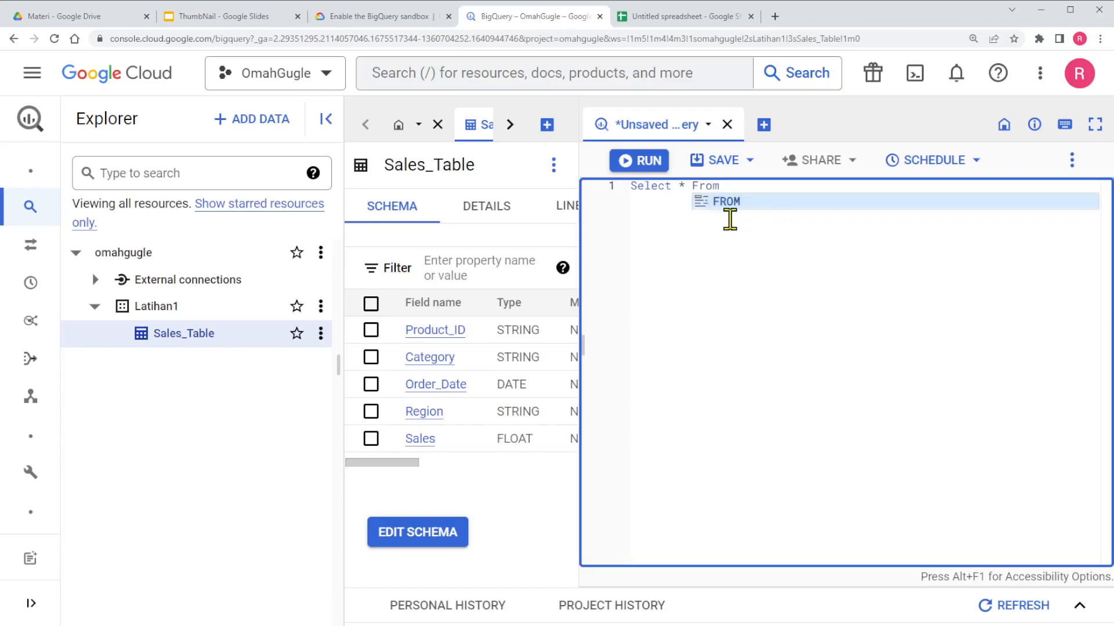
{"action": "key", "text": "Return"}
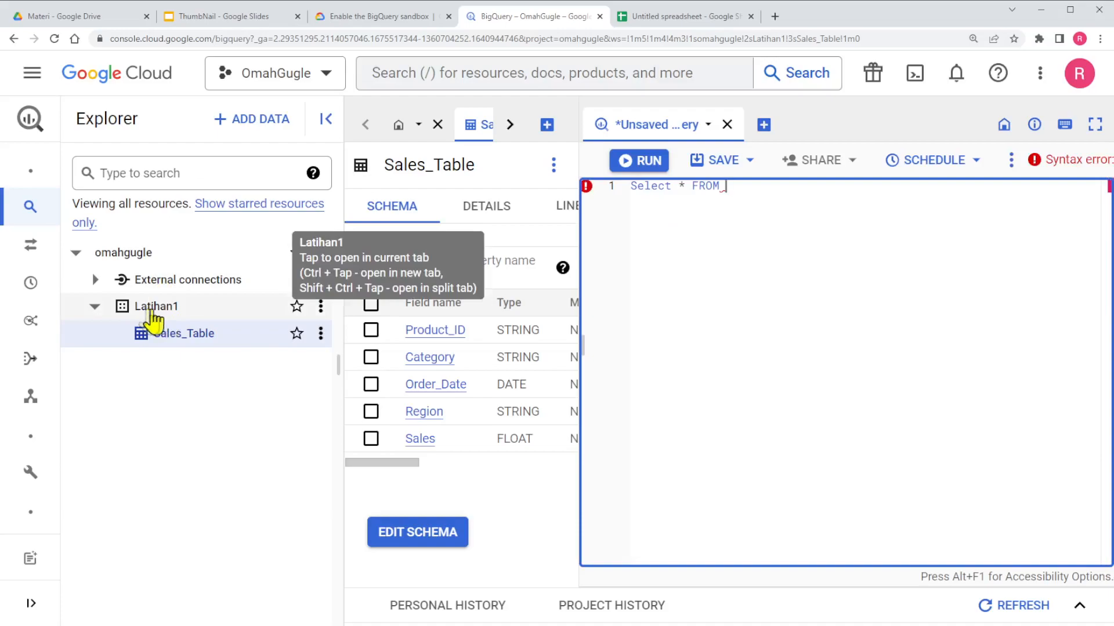
Step: Complete the query with the table `Latihan1.Sales_Table`, run it and look over the returned rows
{"action": "type", "text": "lat"}
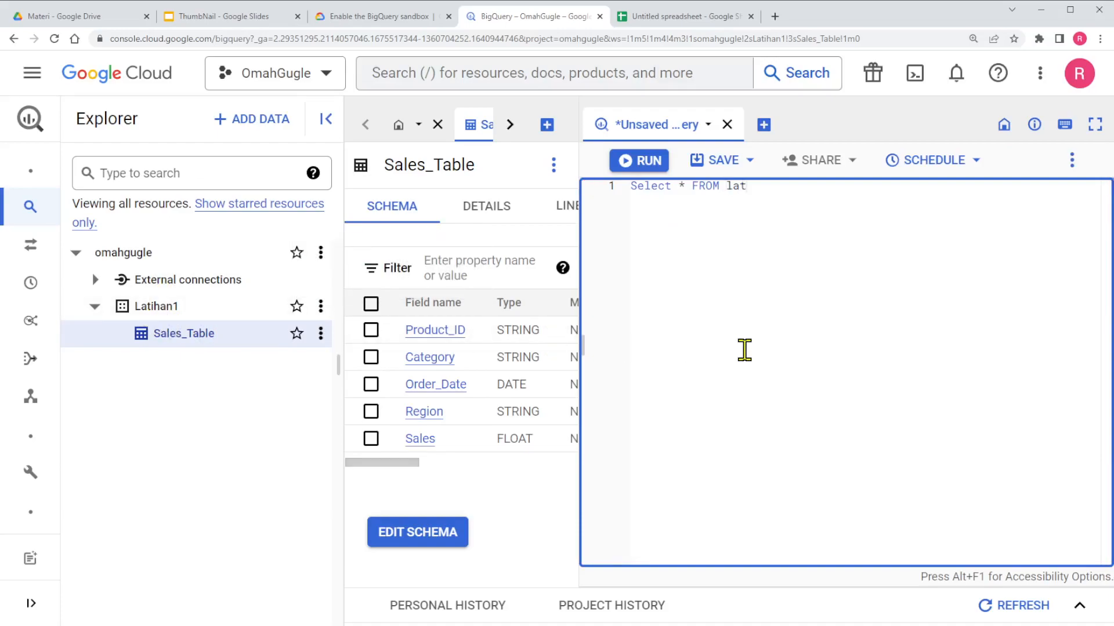
{"action": "type", "text": "ihan"}
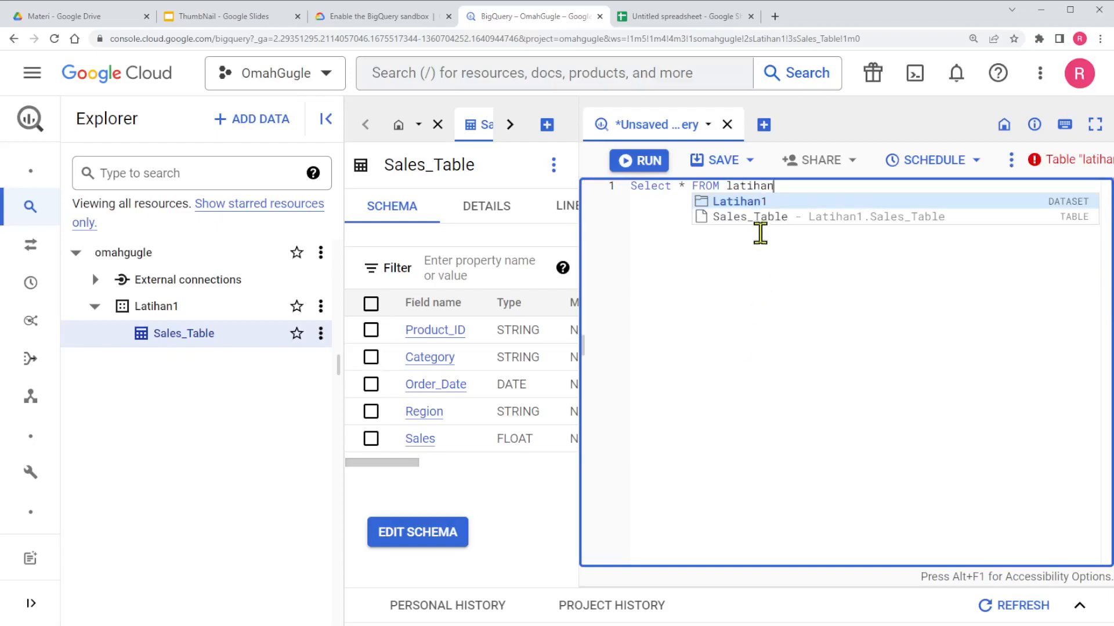
{"action": "key", "text": "Return"}
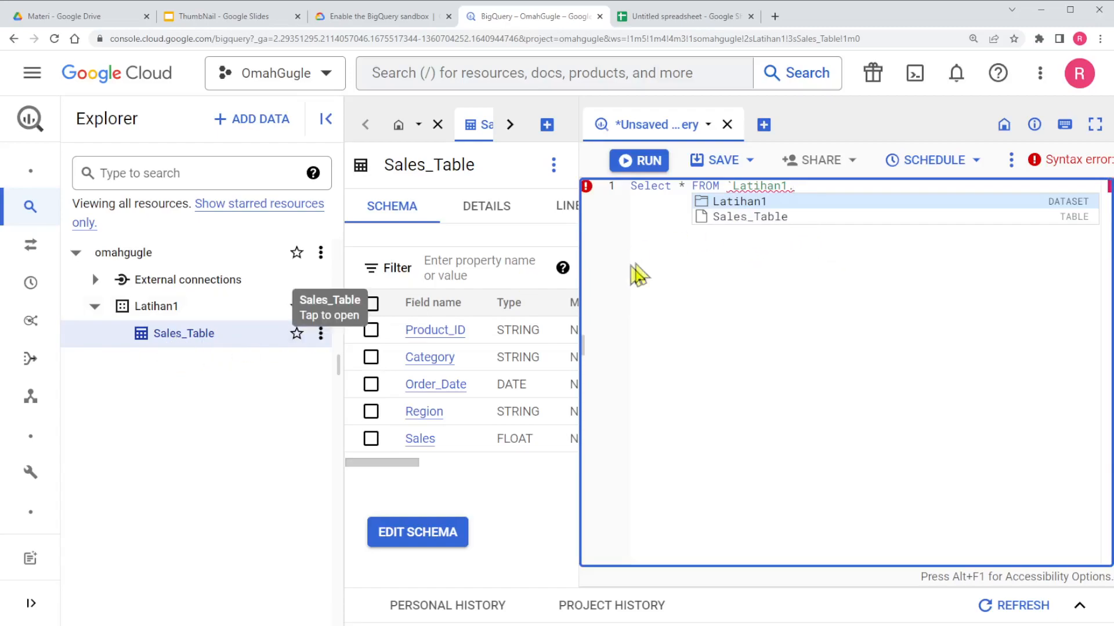
{"action": "left_click", "coordinate": [802, 220]}
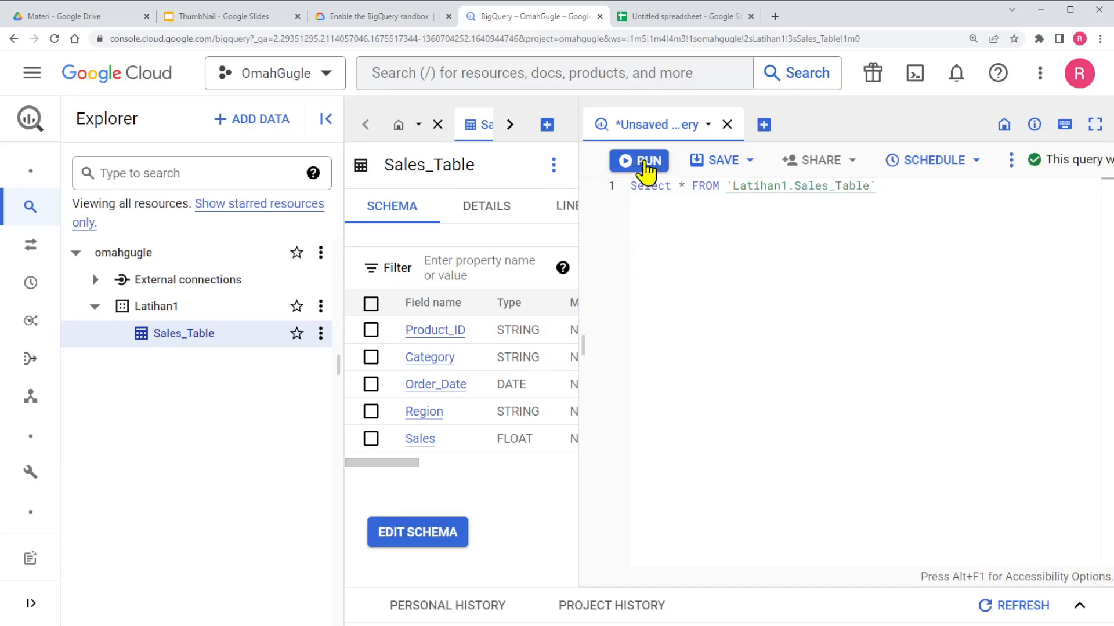
{"action": "left_click", "coordinate": [645, 162]}
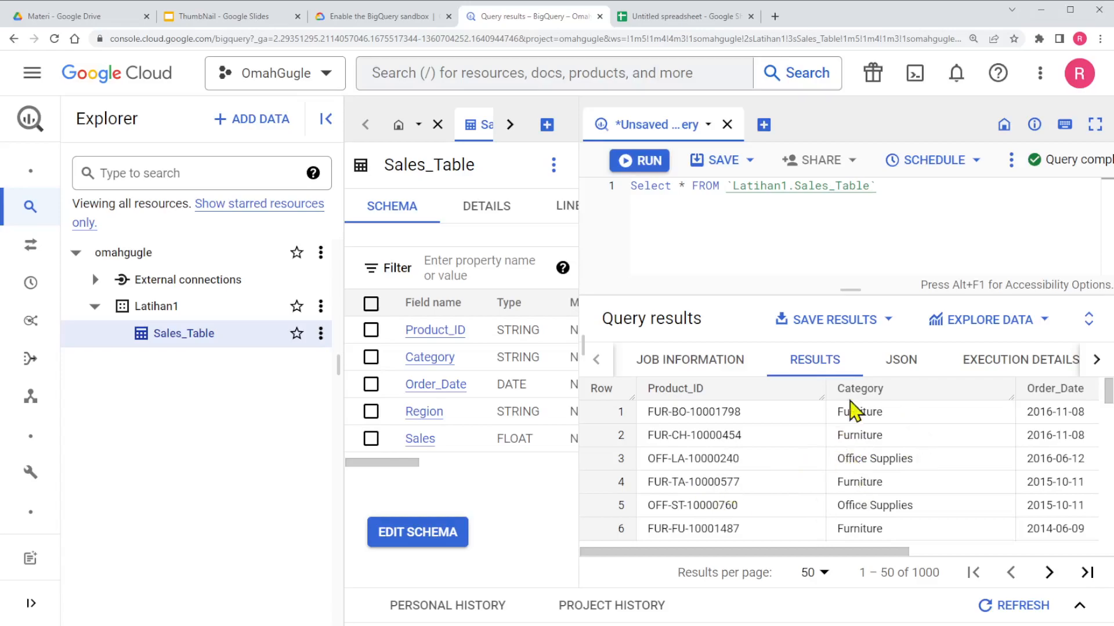
{"action": "scroll", "coordinate": [803, 435], "scroll_direction": "down", "scroll_amount": 2}
{"action": "scroll", "coordinate": [803, 435], "scroll_direction": "up", "scroll_amount": 2}
Step: Append "limit 10" to the Sales_Table query, rerun it and look through the results
{"action": "left_click", "coordinate": [918, 195]}
{"action": "type", "text": "limit 10"}
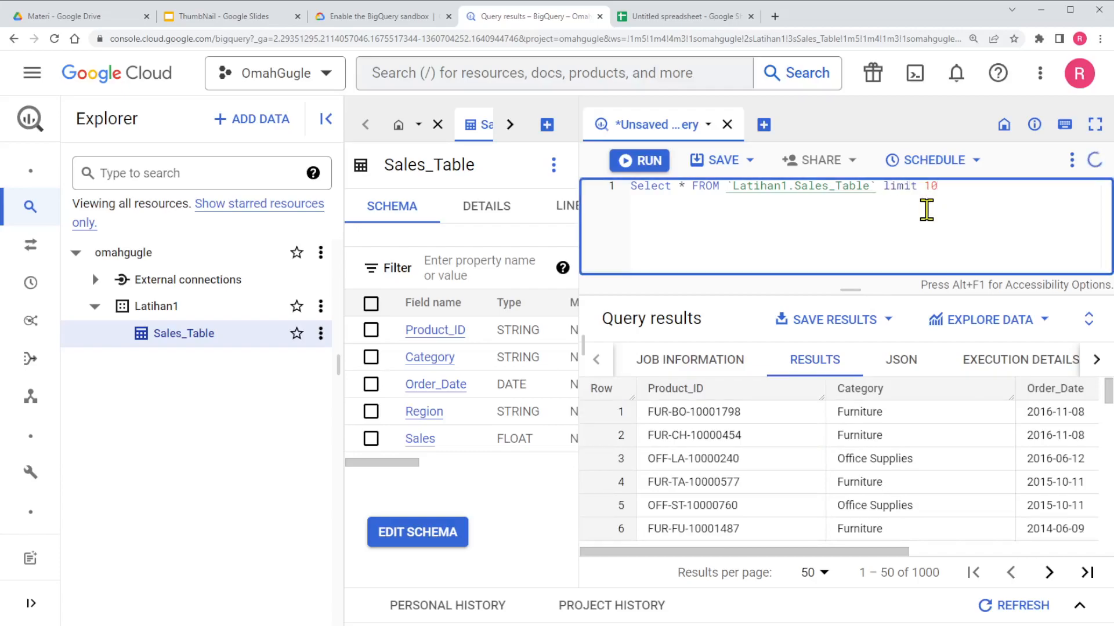
{"action": "left_click", "coordinate": [648, 164]}
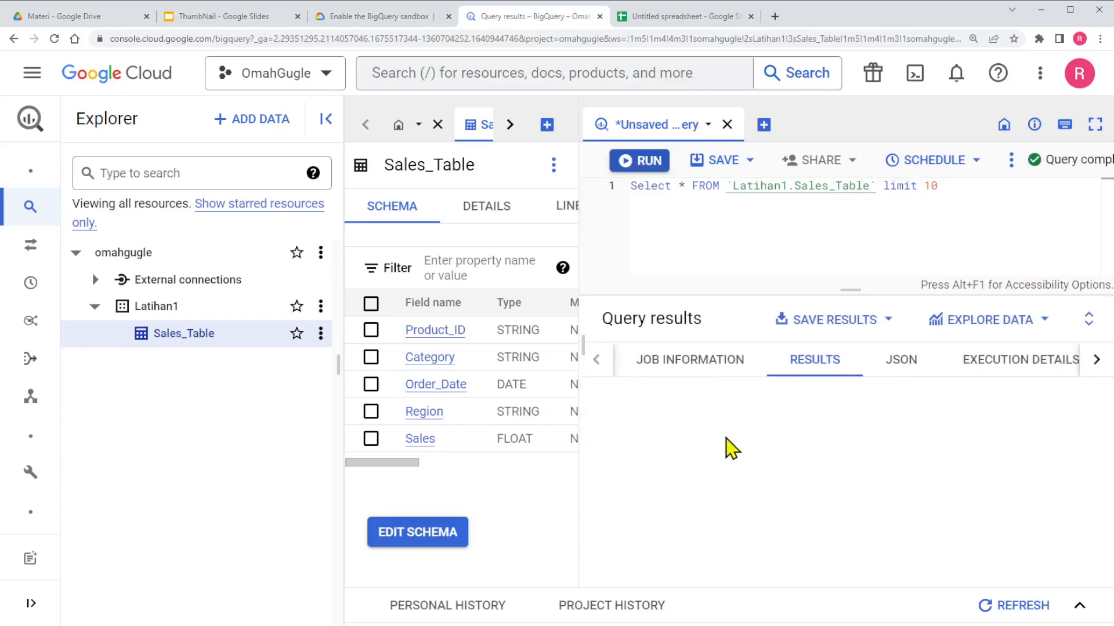
{"action": "scroll", "coordinate": [719, 453], "scroll_direction": "down", "scroll_amount": 1}
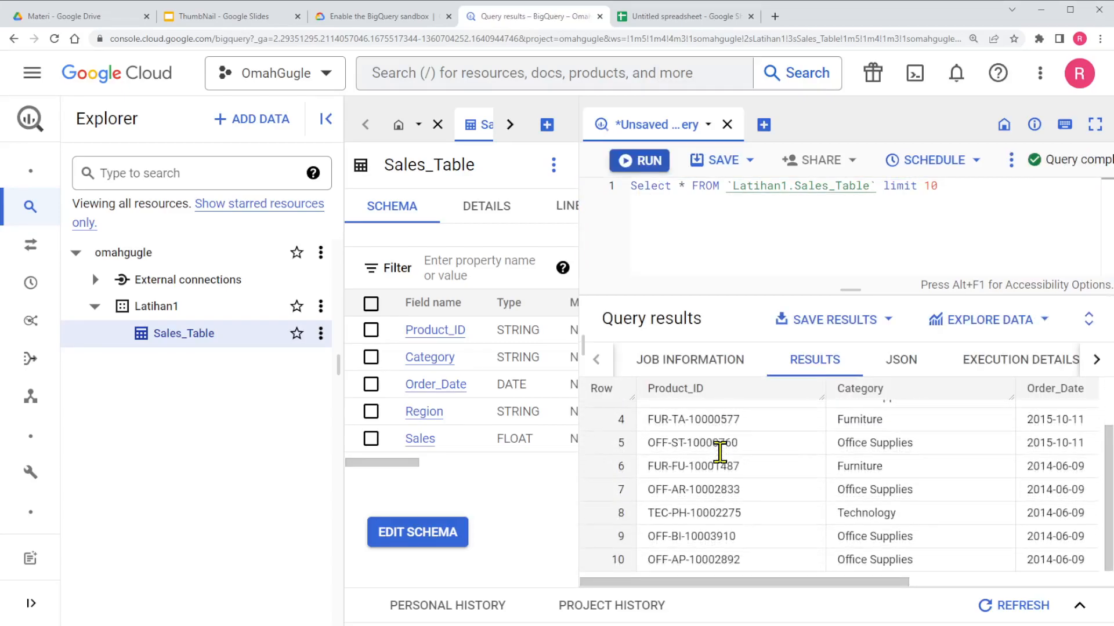
{"action": "scroll", "coordinate": [718, 492], "scroll_direction": "up", "scroll_amount": 1}
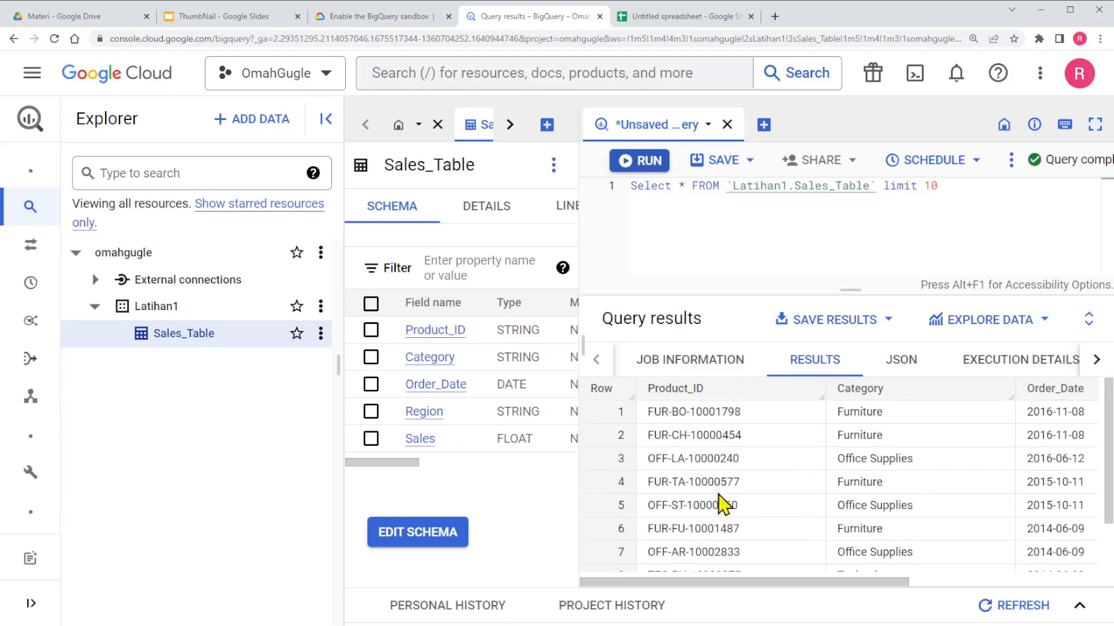
{"action": "scroll", "coordinate": [647, 482], "scroll_direction": "down", "scroll_amount": 1}
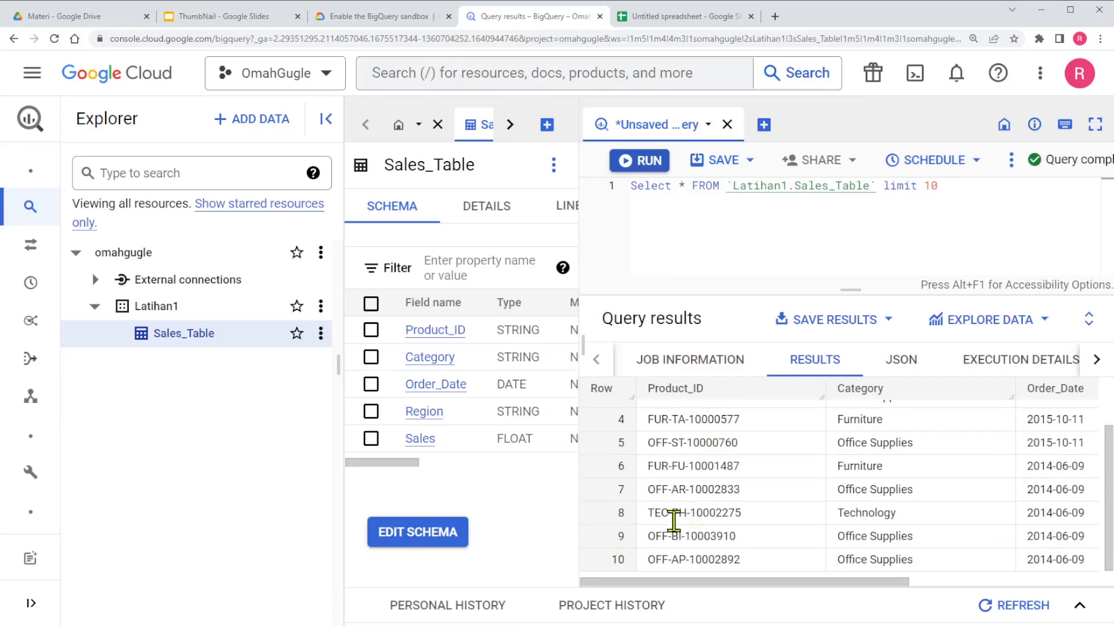
{"action": "scroll", "coordinate": [728, 492], "scroll_direction": "up", "scroll_amount": 1}
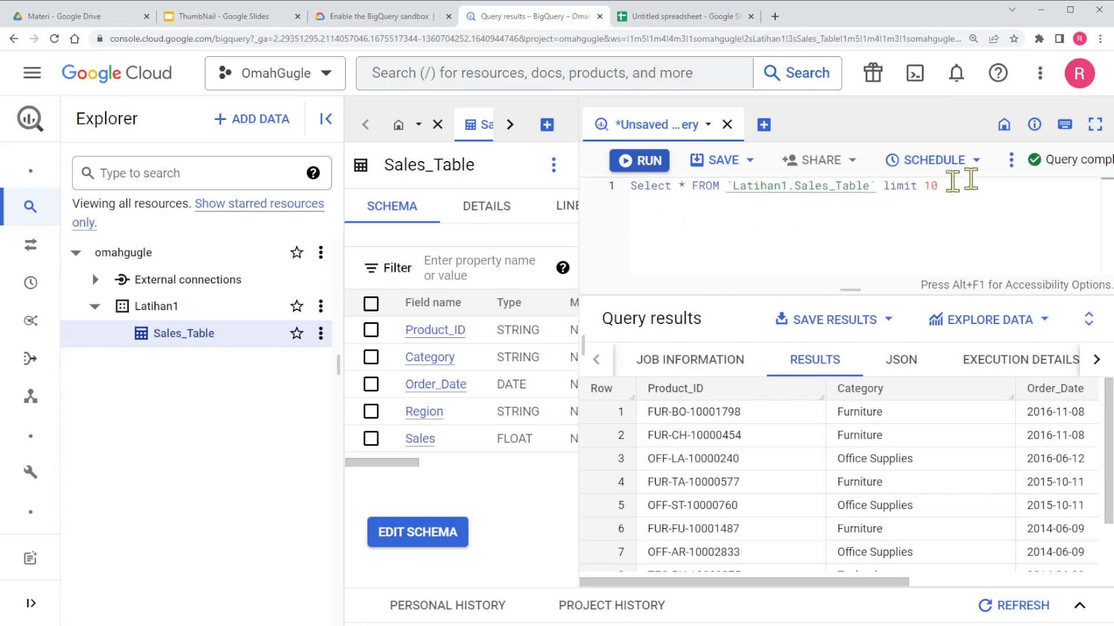
{"action": "left_click", "coordinate": [978, 168]}
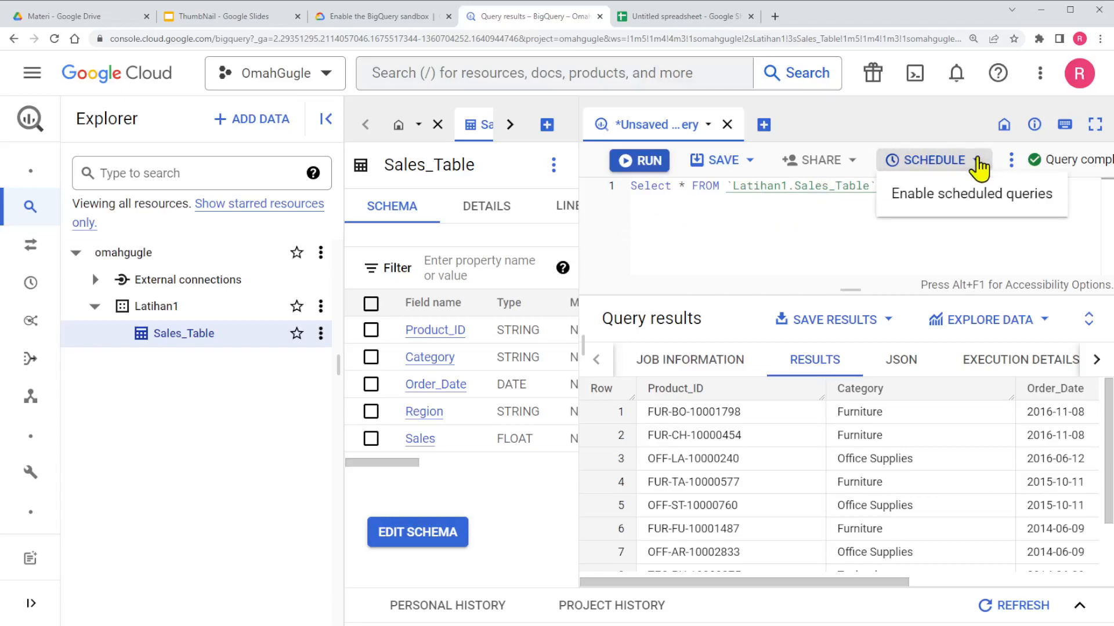
{"action": "left_click", "coordinate": [806, 234]}
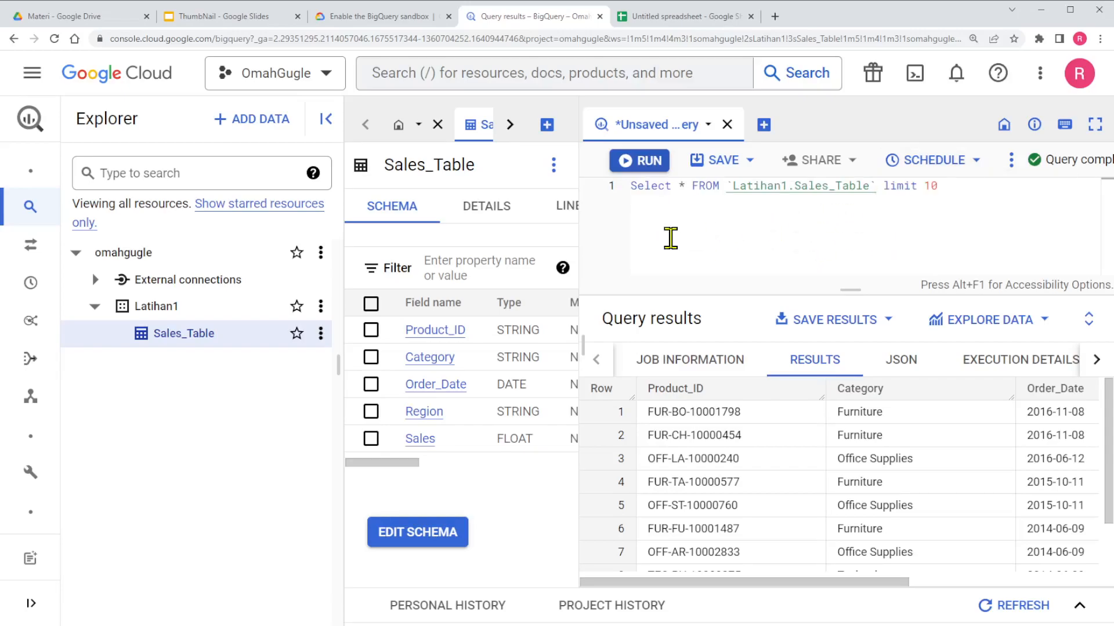
{"action": "left_click_drag", "start_coordinate": [337, 367], "coordinate": [222, 371]}
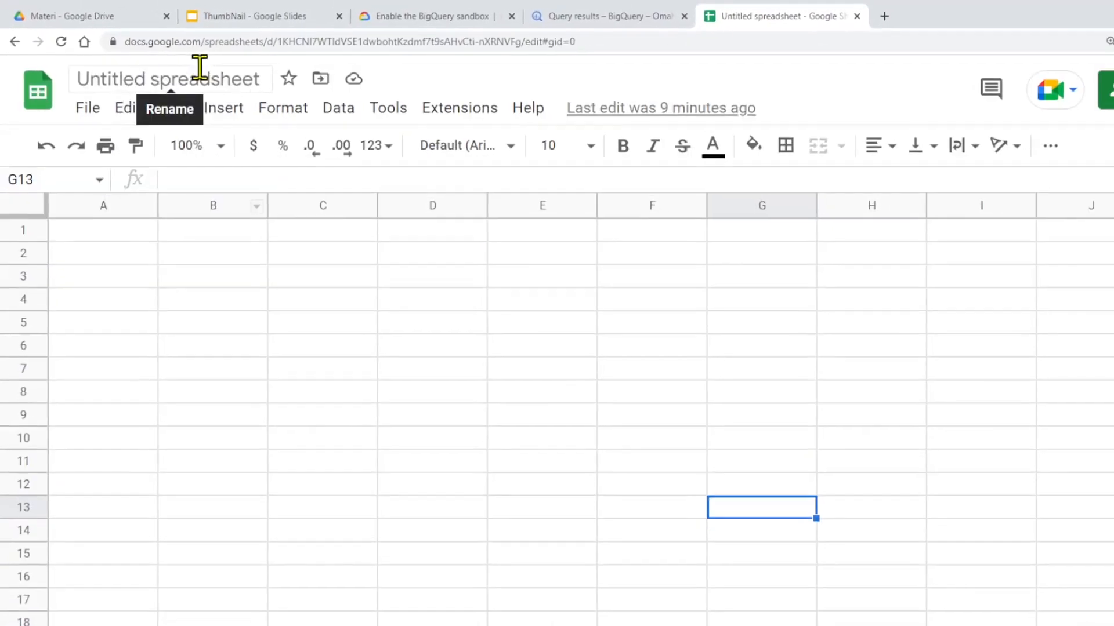
Step: Start a BigQuery data connection in the spreadsheet and select project OmahGugle, dataset Latihan1 and table Sales_Table
{"action": "left_click", "coordinate": [300, 106]}
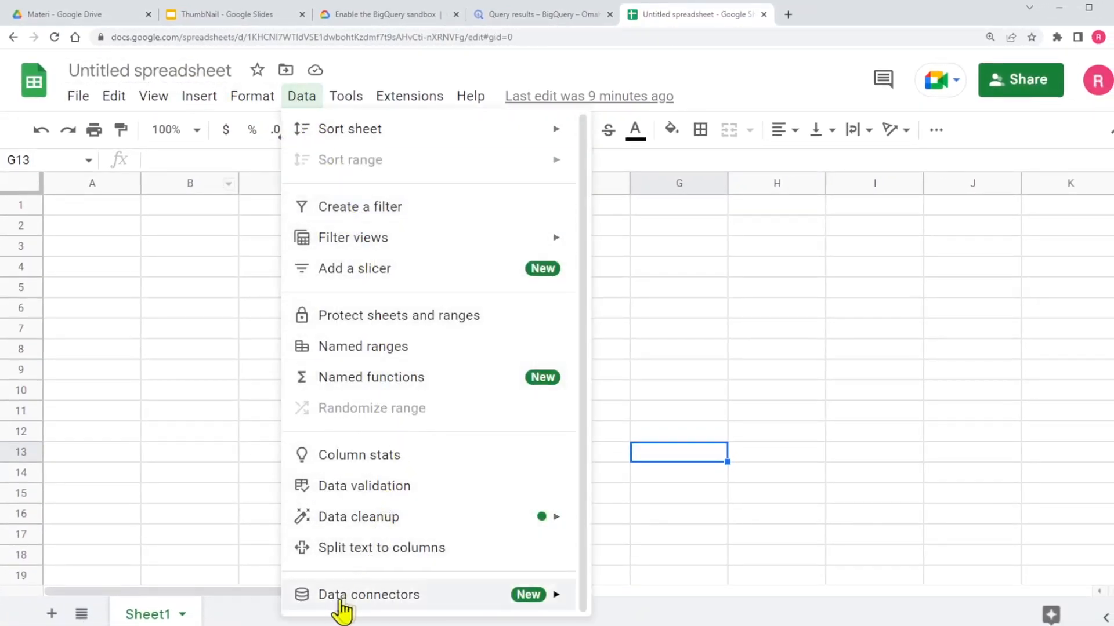
{"action": "mouse_move", "coordinate": [335, 598]}
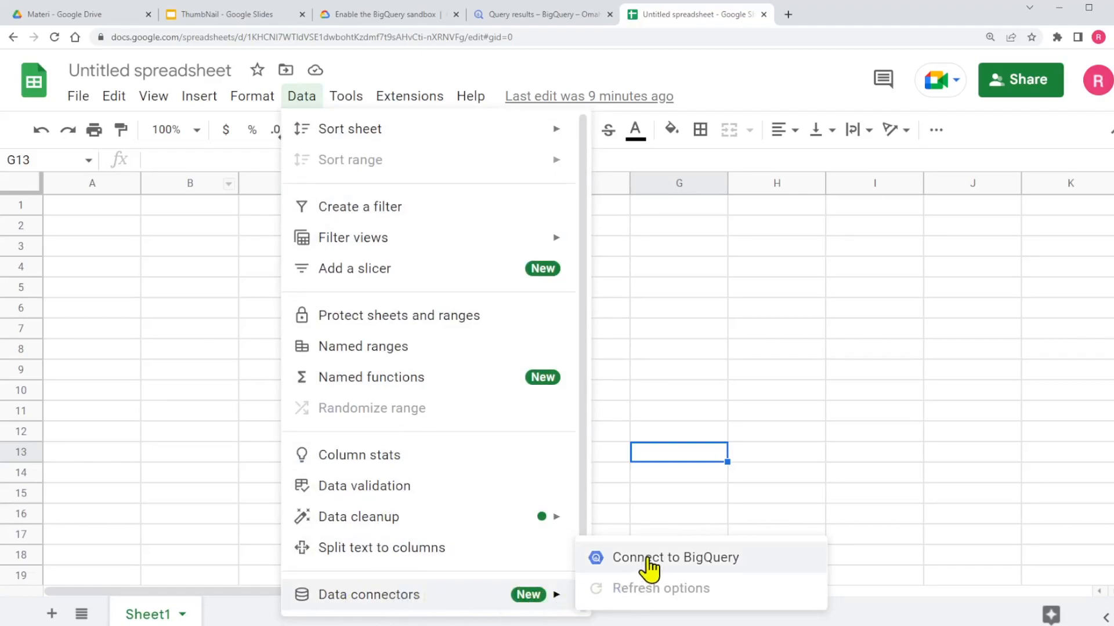
{"action": "left_click", "coordinate": [682, 562]}
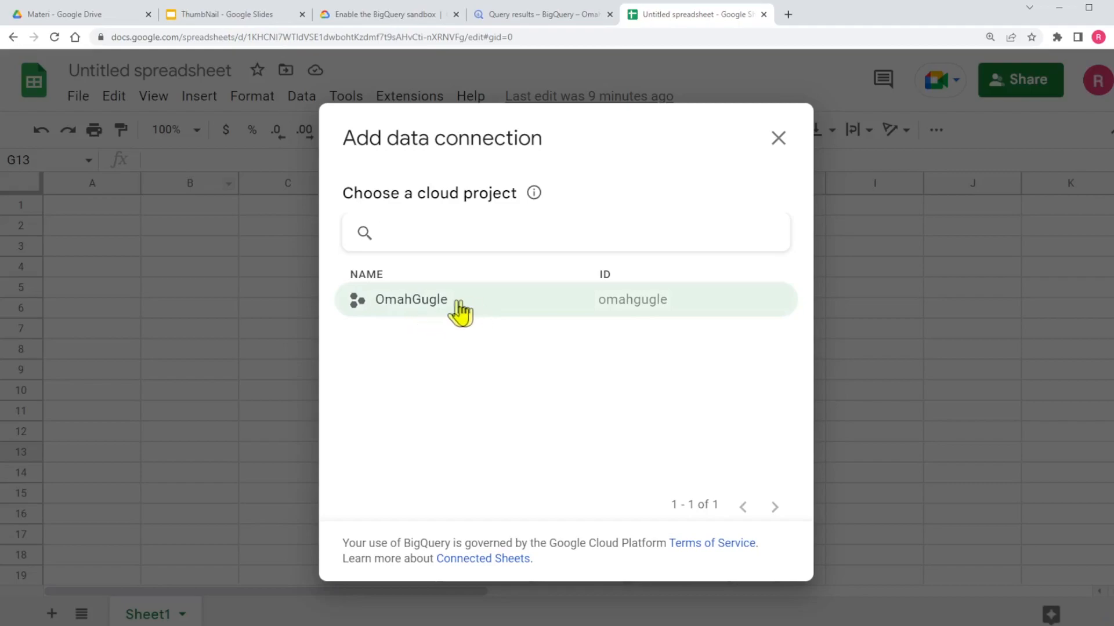
{"action": "left_click", "coordinate": [438, 303]}
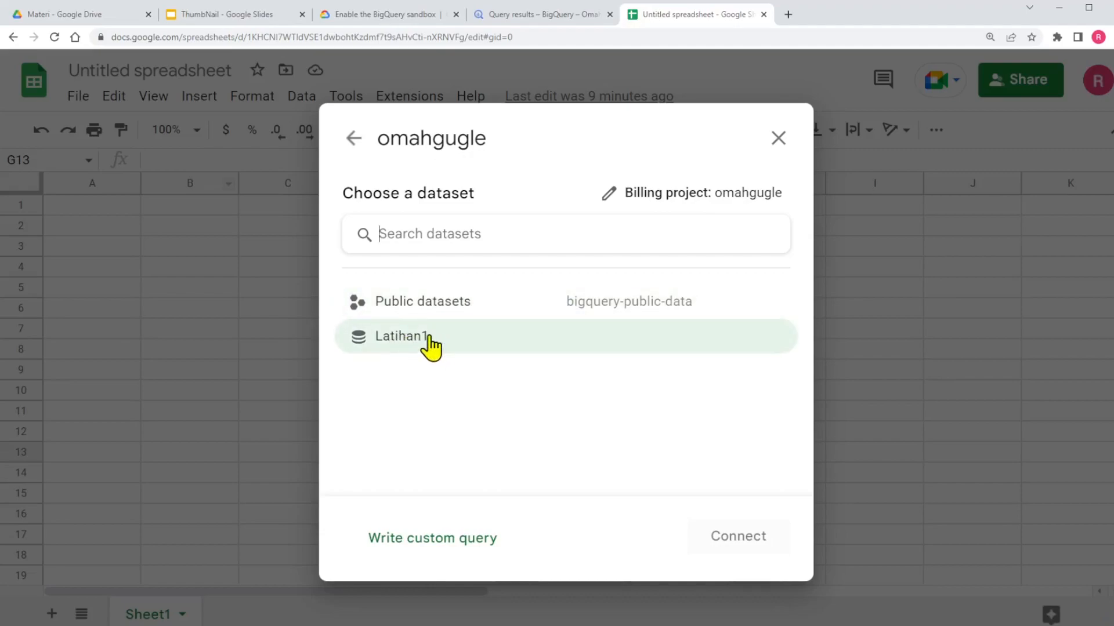
{"action": "left_click", "coordinate": [406, 343]}
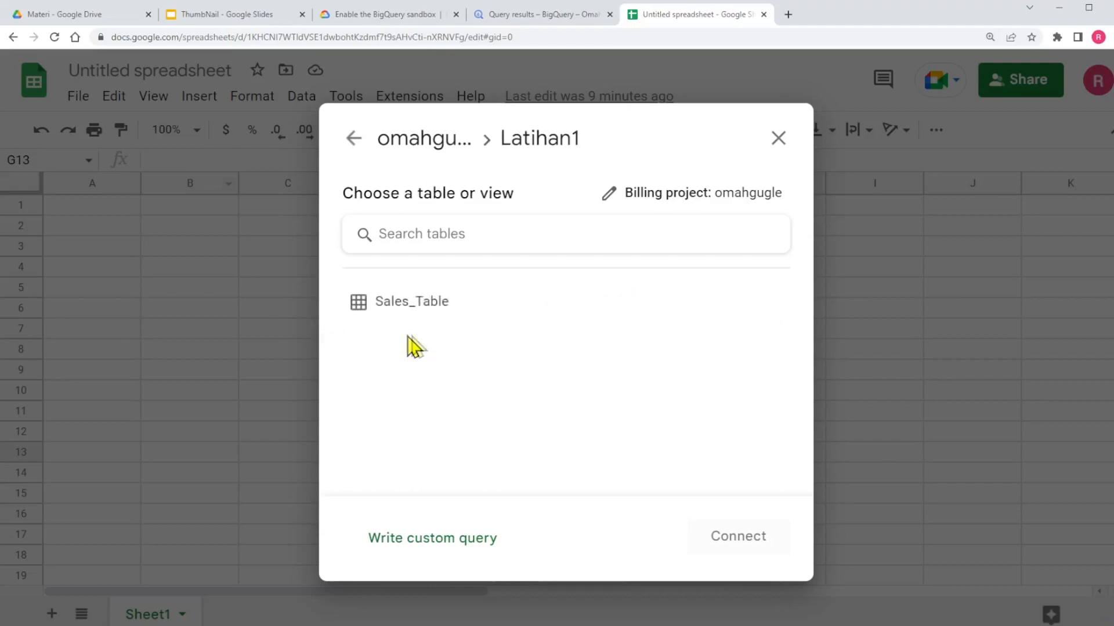
{"action": "left_click", "coordinate": [401, 316]}
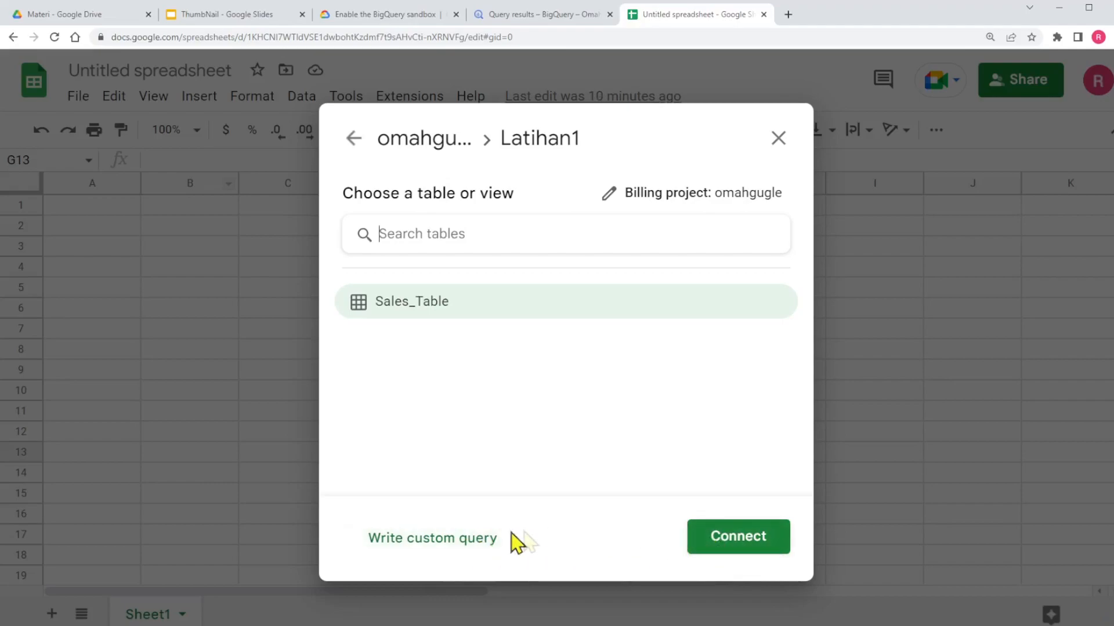
Step: Connect the sheet through the custom query "Select * from Latihan1.Sales_Table Limit 15" and dismiss the connection notice
{"action": "left_click", "coordinate": [421, 548]}
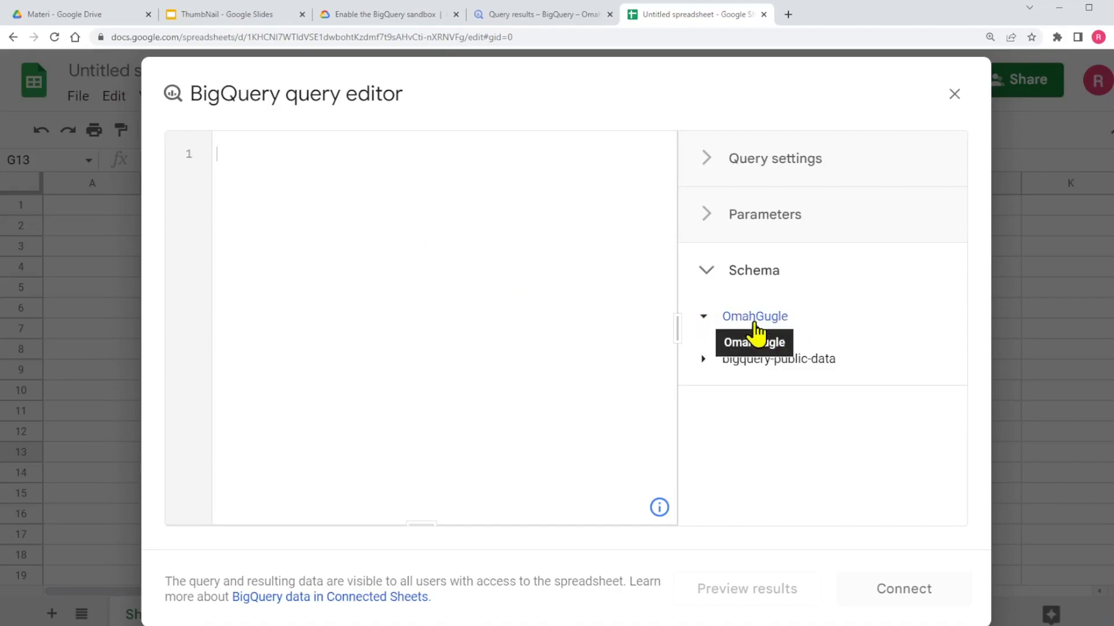
{"action": "left_click", "coordinate": [719, 338]}
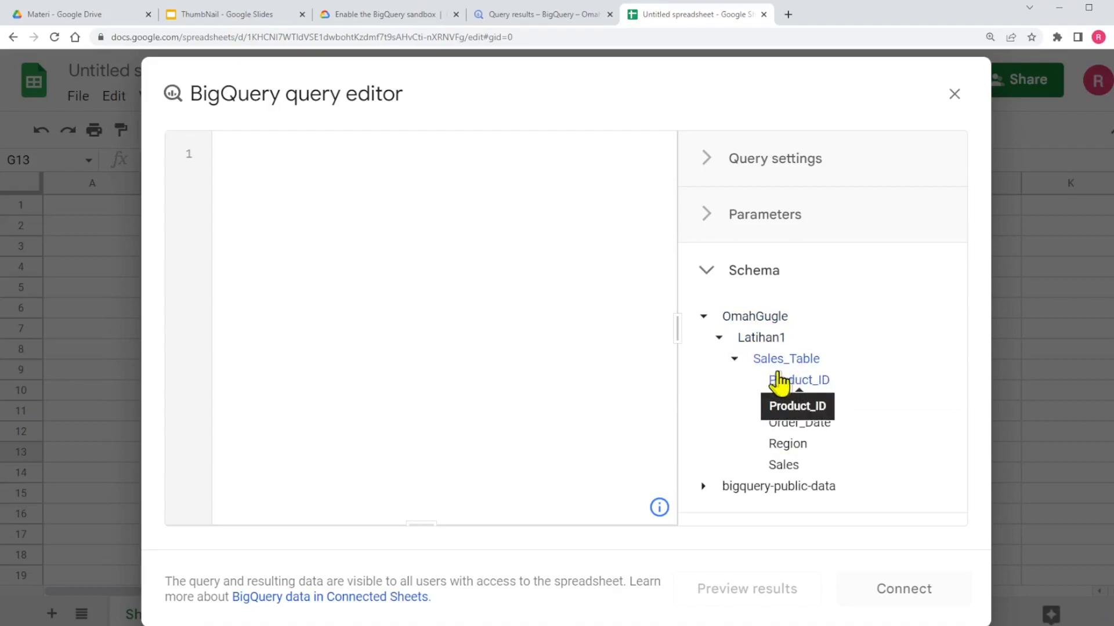
{"action": "left_click", "coordinate": [257, 153]}
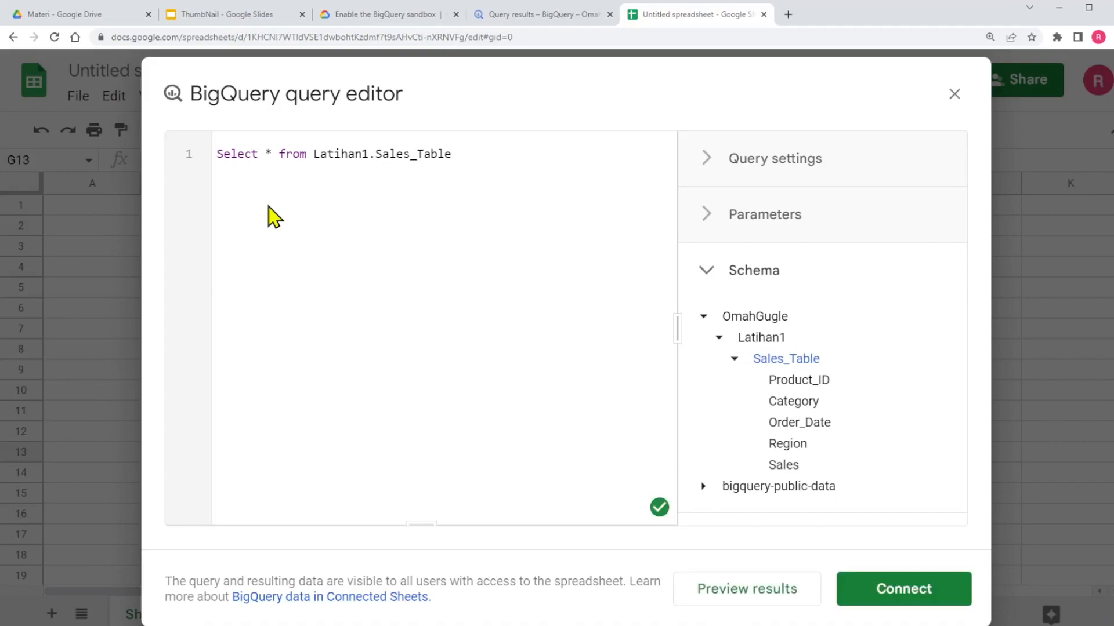
{"action": "type", "text": "Limit 15"}
{"action": "left_click", "coordinate": [903, 590]}
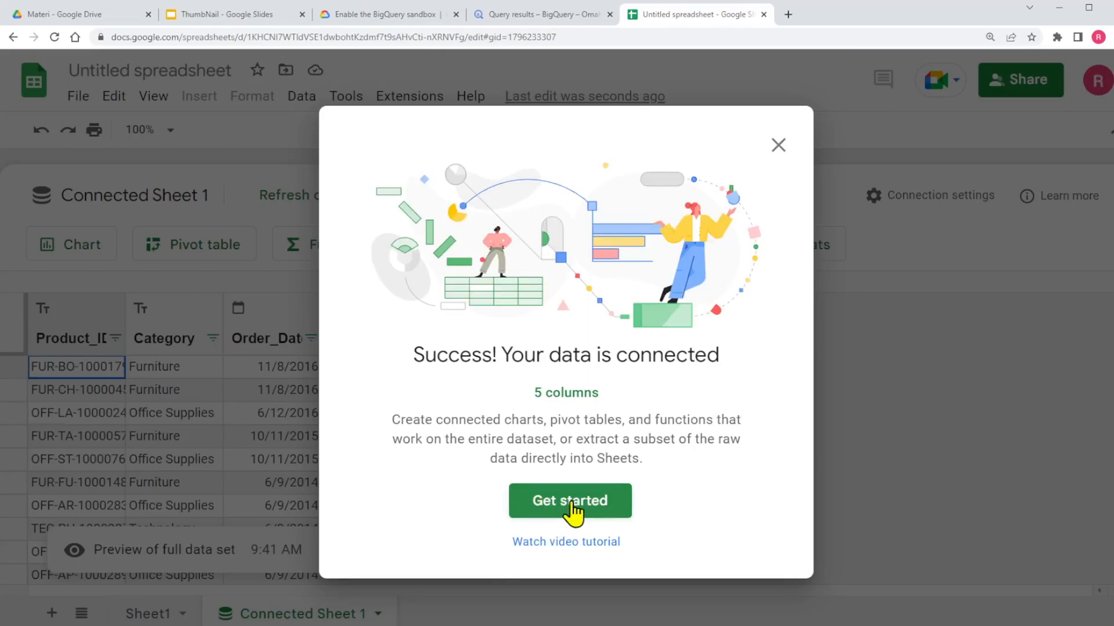
{"action": "left_click", "coordinate": [574, 511]}
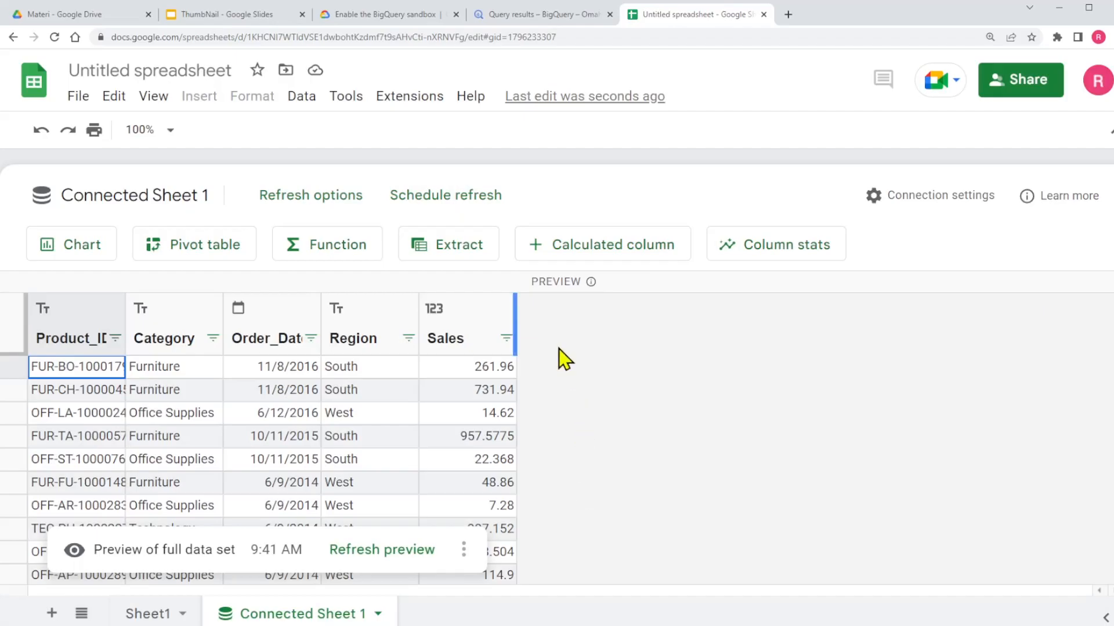
Step: Review the preview rows of Connected Sheet 1 and compare them with the query results in BigQuery
{"action": "scroll", "coordinate": [207, 365], "scroll_direction": "down", "scroll_amount": 5}
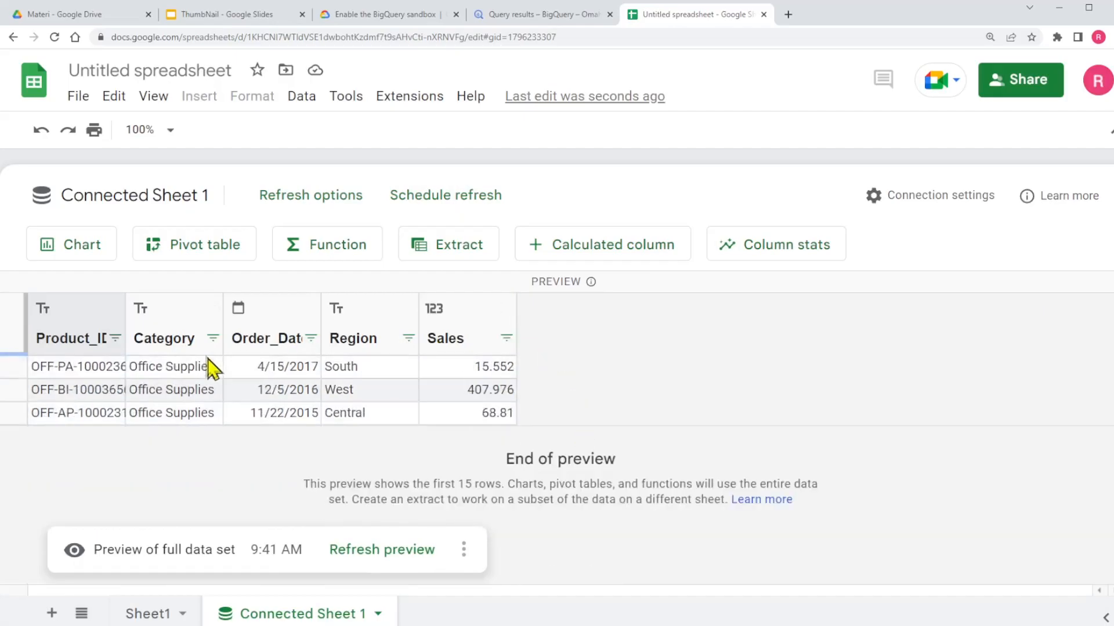
{"action": "scroll", "coordinate": [224, 390], "scroll_direction": "up", "scroll_amount": 4}
{"action": "scroll", "coordinate": [224, 390], "scroll_direction": "down", "scroll_amount": 3}
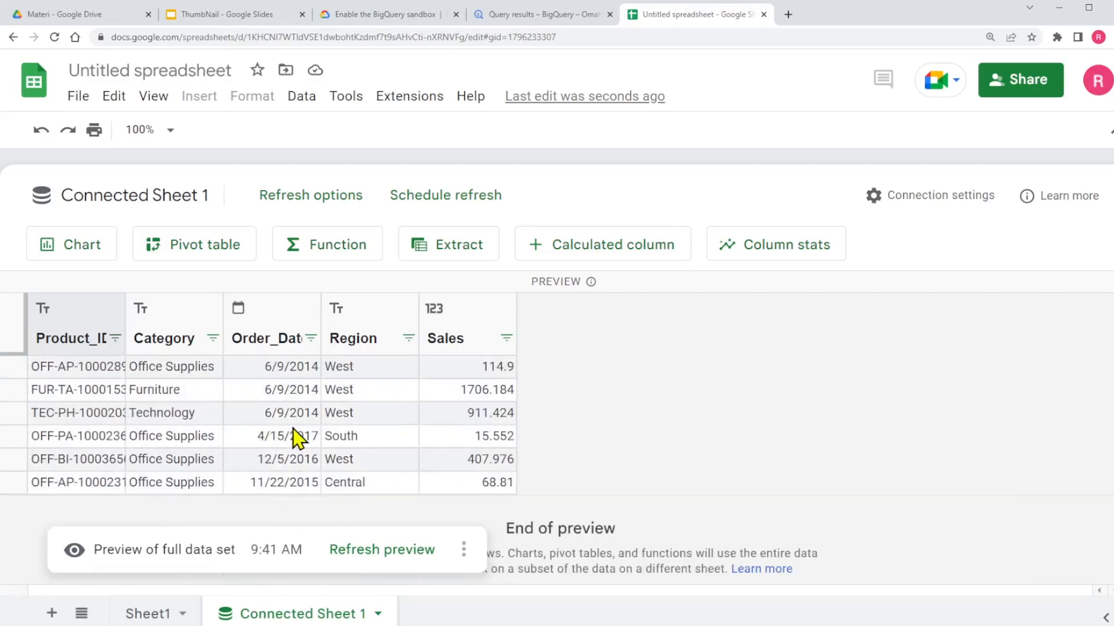
{"action": "scroll", "coordinate": [285, 433], "scroll_direction": "up", "scroll_amount": 5}
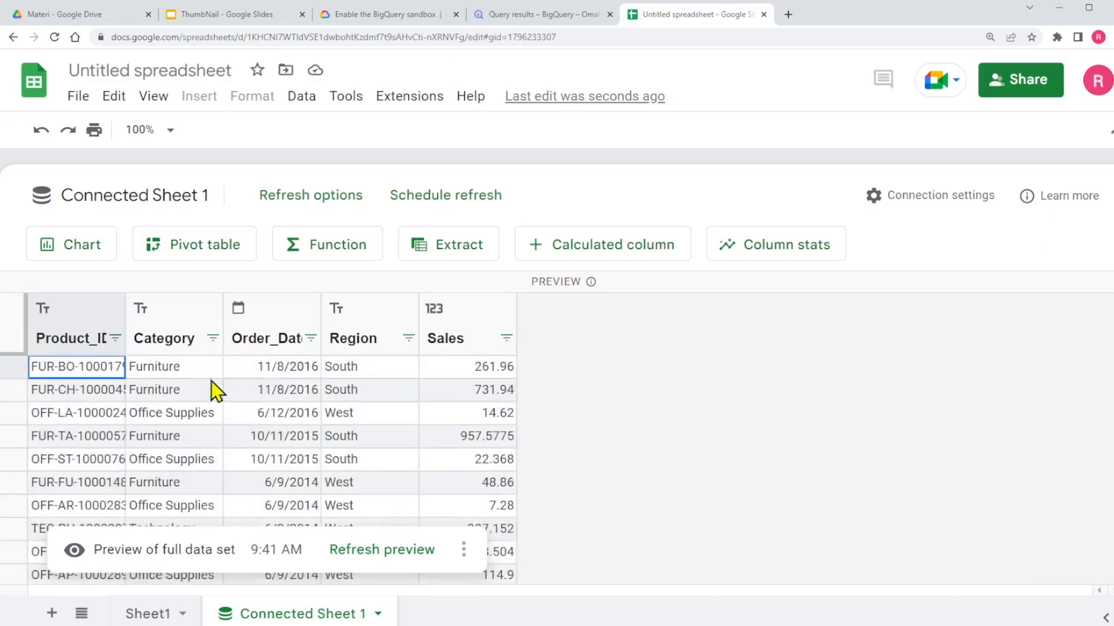
{"action": "scroll", "coordinate": [214, 390], "scroll_direction": "down", "scroll_amount": 5}
{"action": "scroll", "coordinate": [214, 390], "scroll_direction": "up", "scroll_amount": 3}
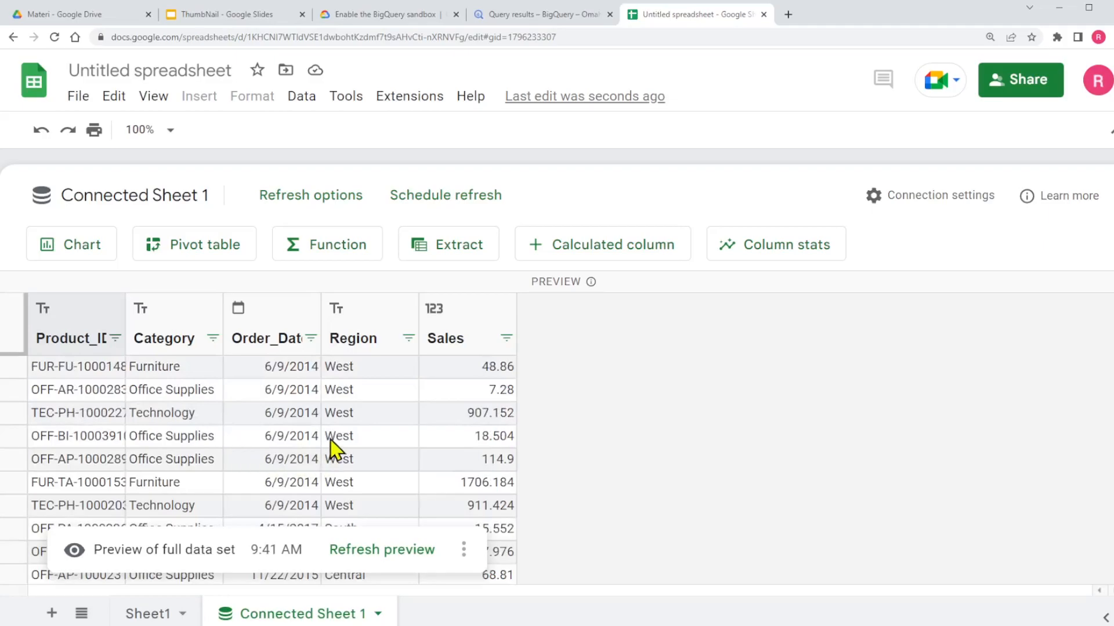
{"action": "left_click", "coordinate": [537, 17]}
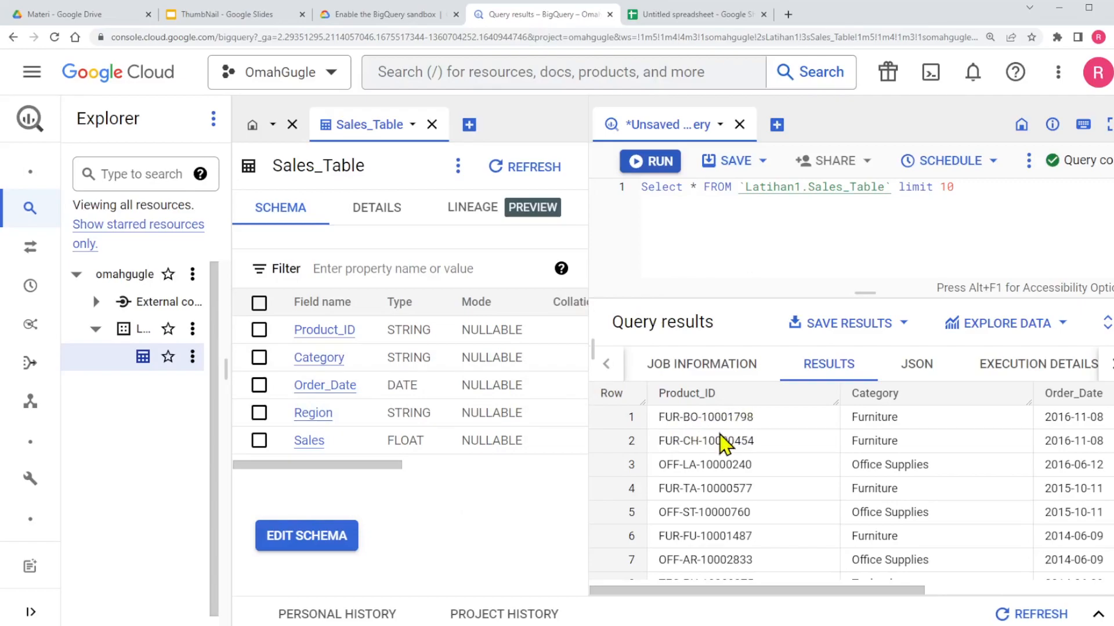
{"action": "left_click", "coordinate": [669, 16]}
{"action": "scroll", "coordinate": [296, 395], "scroll_direction": "down", "scroll_amount": 5}
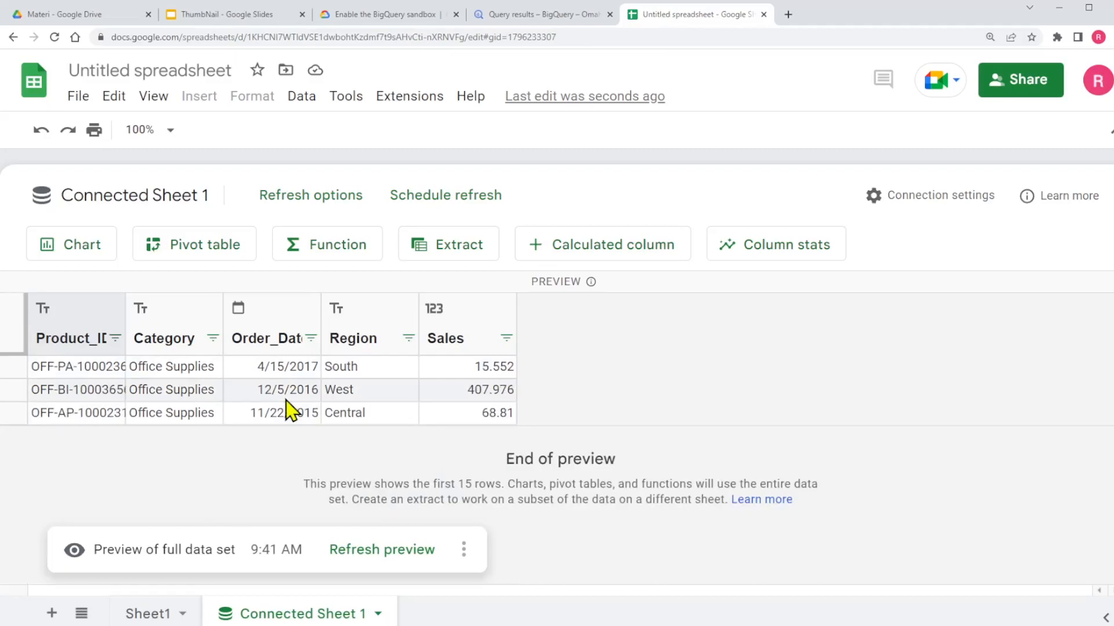
{"action": "scroll", "coordinate": [288, 413], "scroll_direction": "up", "scroll_amount": 1}
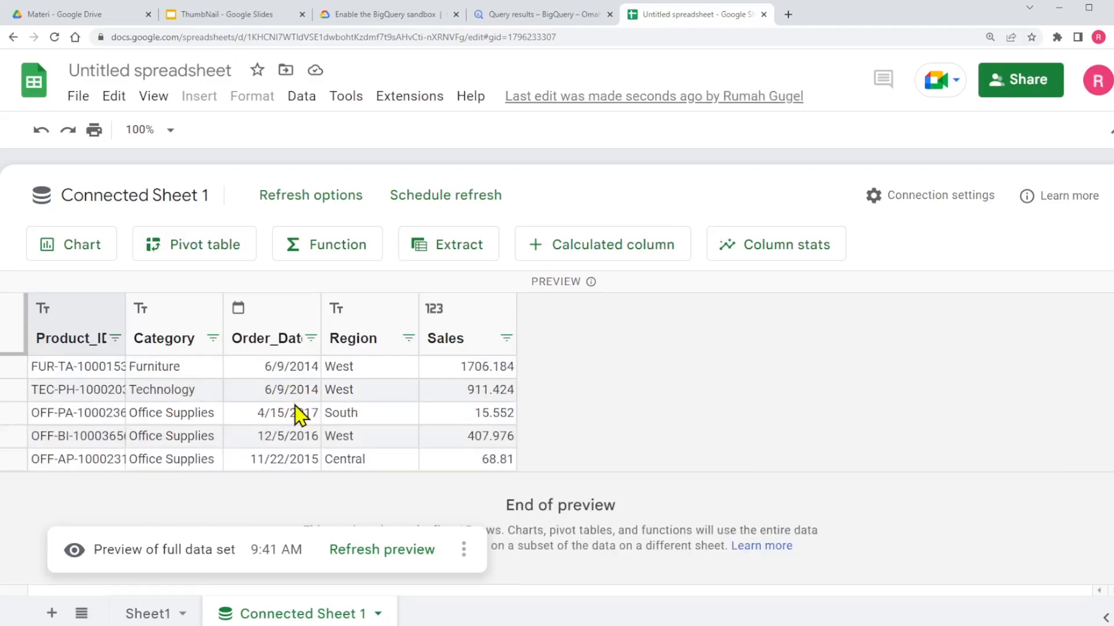
{"action": "scroll", "coordinate": [354, 410], "scroll_direction": "up", "scroll_amount": 3}
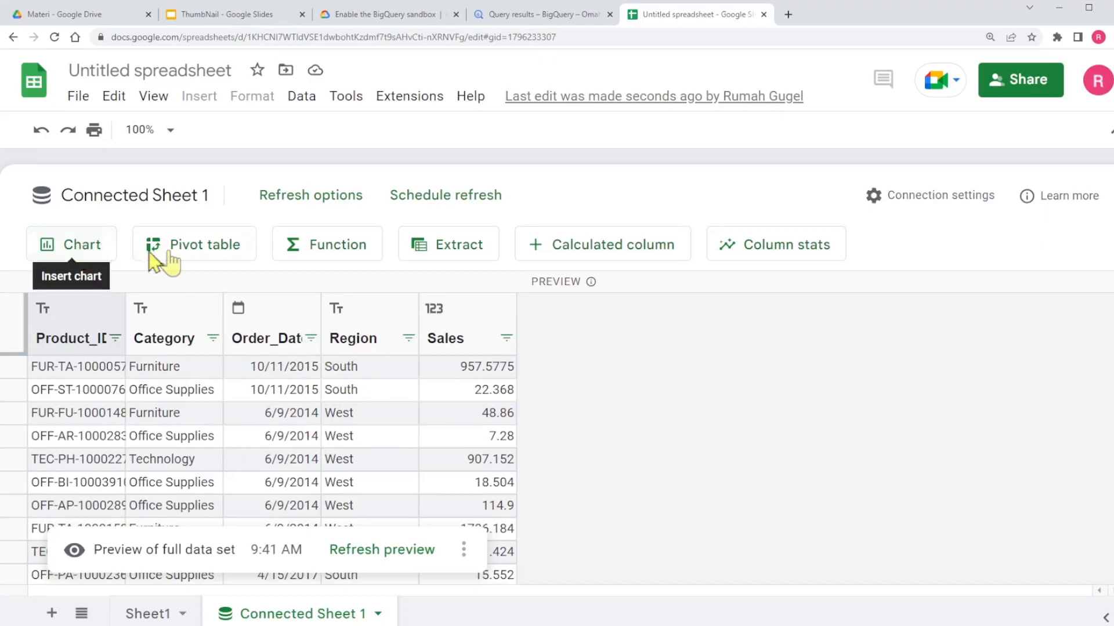
Step: Look over the available functions and the extract options for Connected Sheet 1, leaving without creating an extract
{"action": "left_click", "coordinate": [331, 247]}
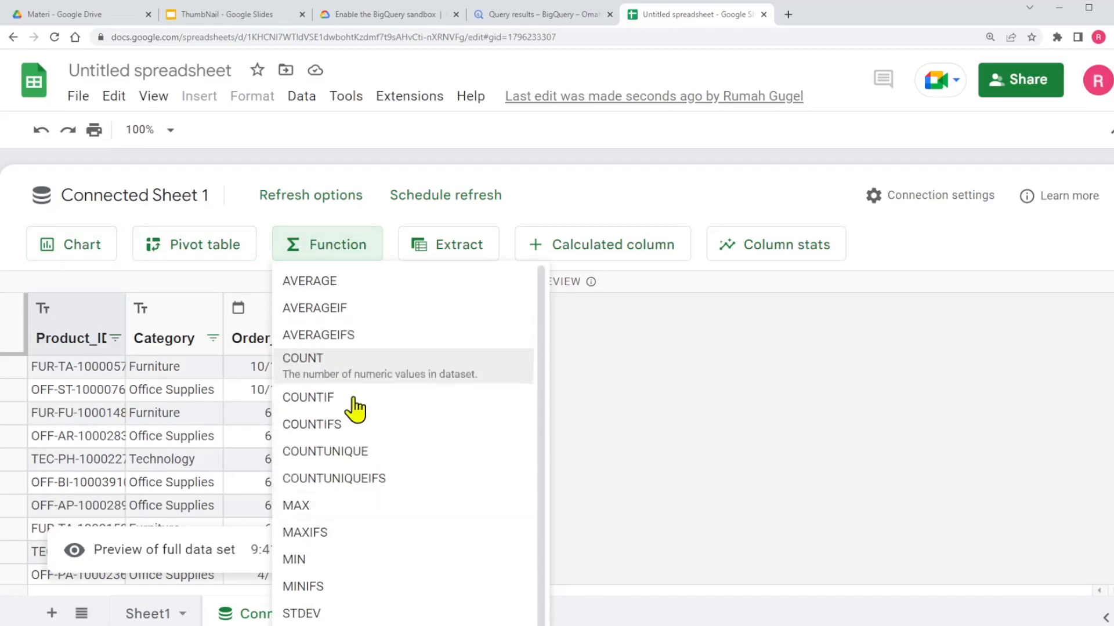
{"action": "left_click", "coordinate": [450, 256]}
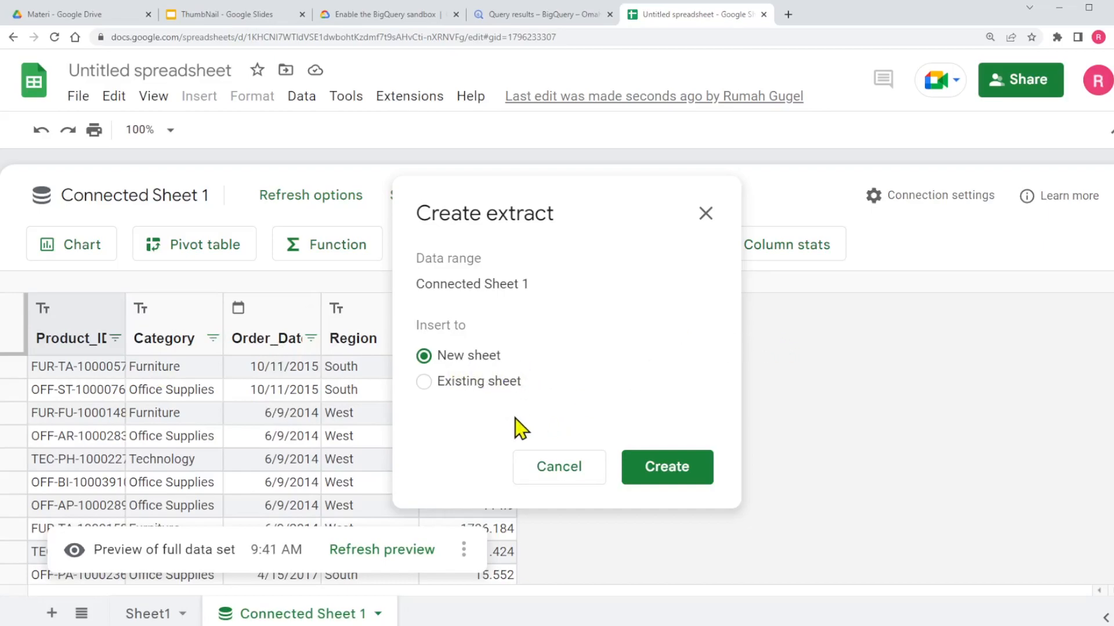
{"action": "left_click", "coordinate": [556, 469]}
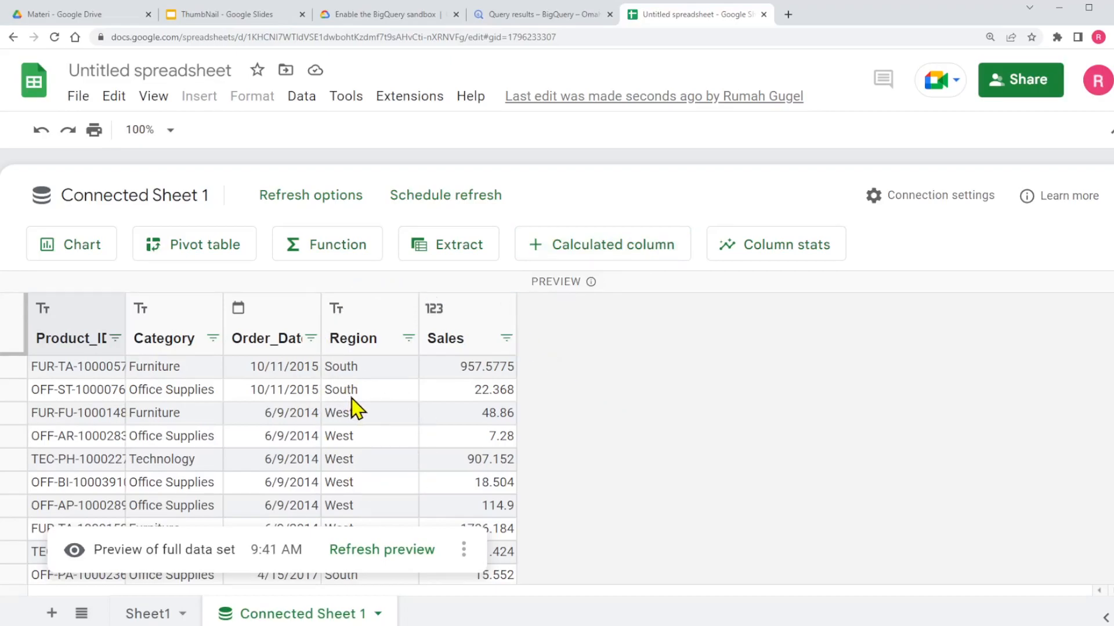
Step: Change the connection query to "Select Region, Sales from Latihan1.Sales_Table Limit 15", reconnect and look through the preview
{"action": "left_click", "coordinate": [894, 202]}
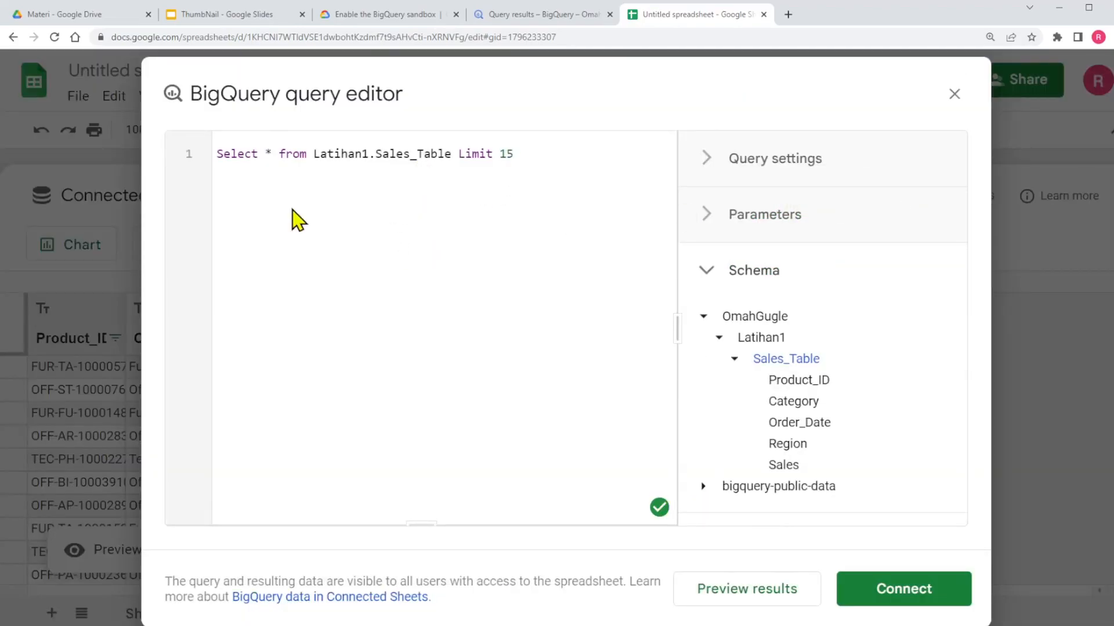
{"action": "key", "text": "BackSpace"}
{"action": "type", "text": "Rego"}
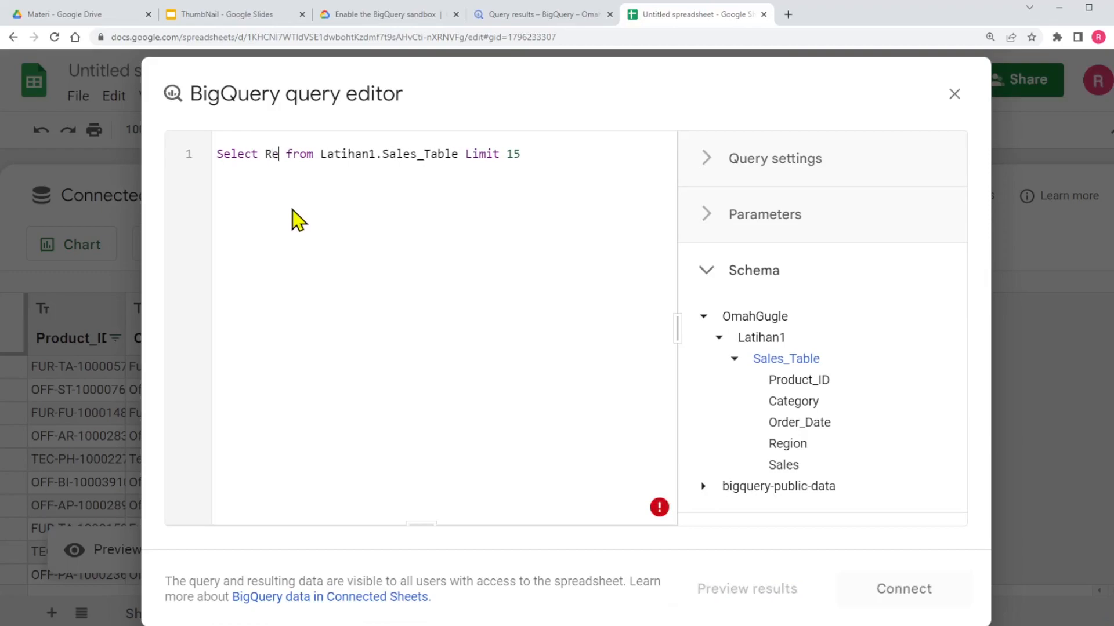
{"action": "key", "text": "BackSpace"}
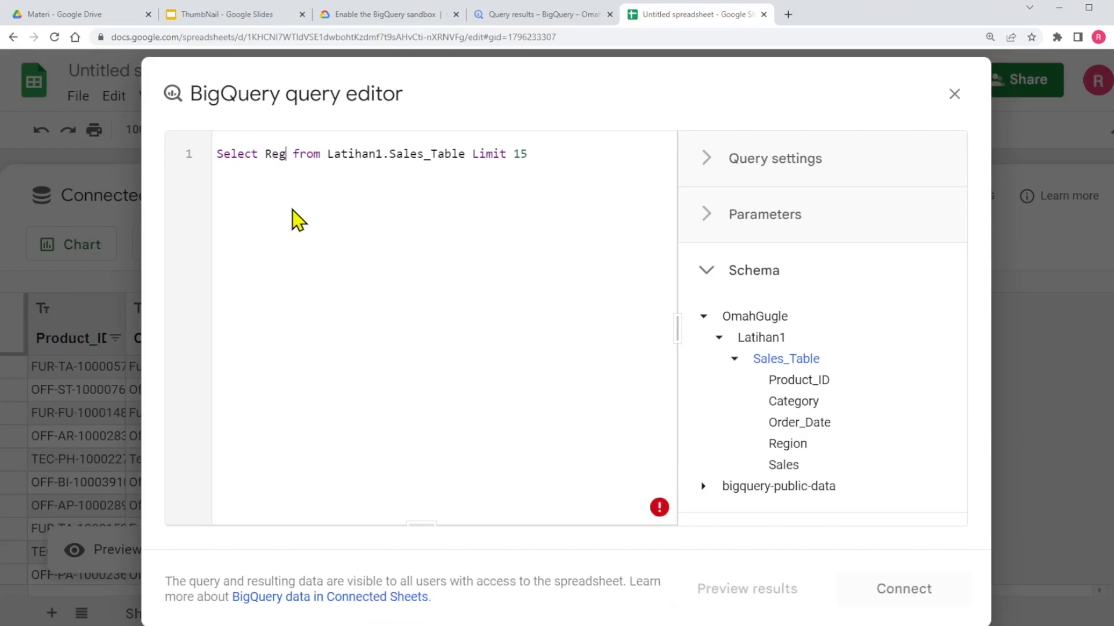
{"action": "type", "text": "ion, "}
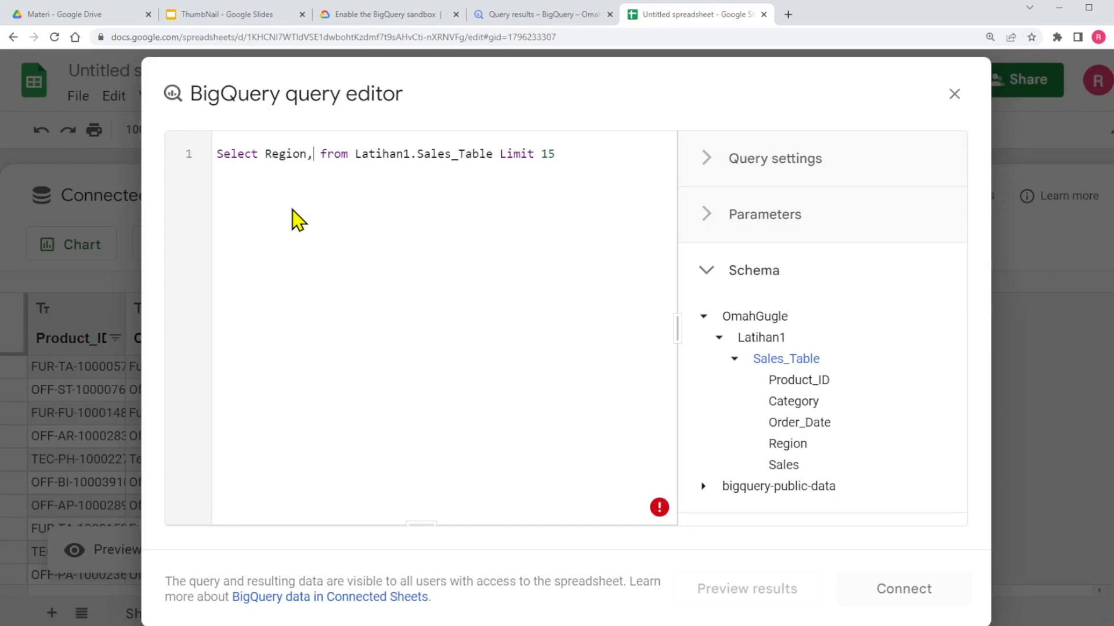
{"action": "type", "text": "Sales"}
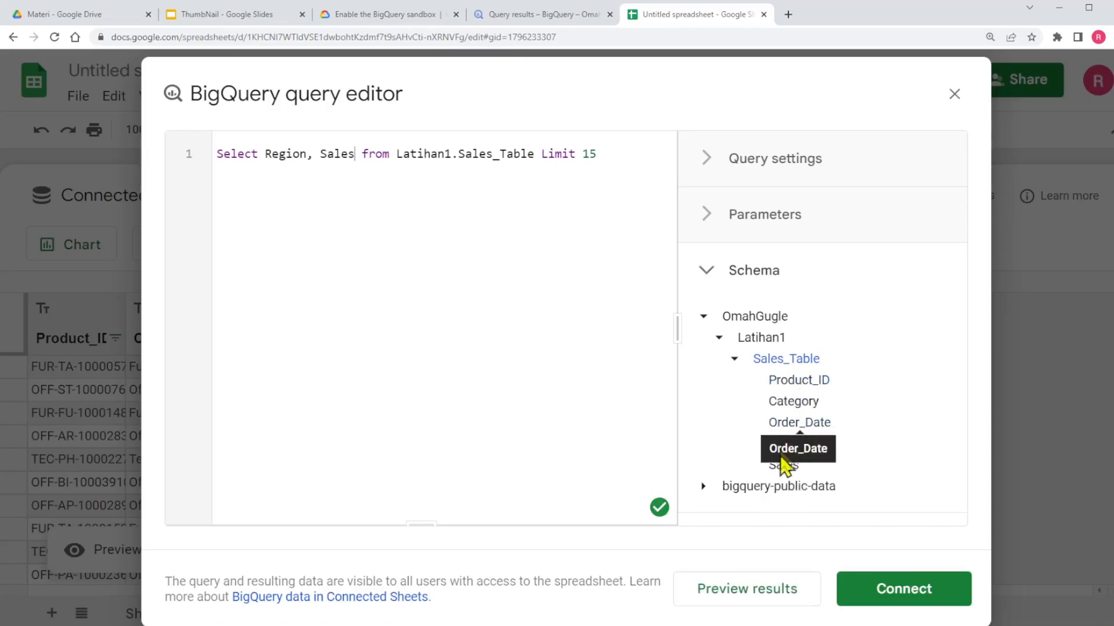
{"action": "left_click", "coordinate": [907, 598]}
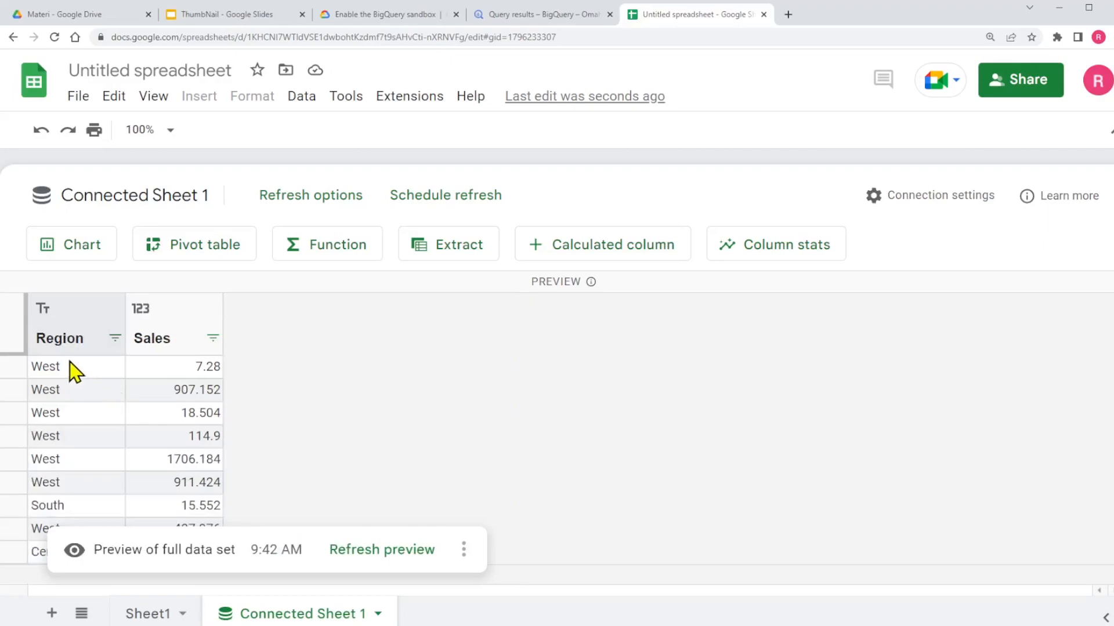
{"action": "scroll", "coordinate": [179, 441], "scroll_direction": "down", "scroll_amount": 3}
{"action": "scroll", "coordinate": [179, 415], "scroll_direction": "up", "scroll_amount": 5}
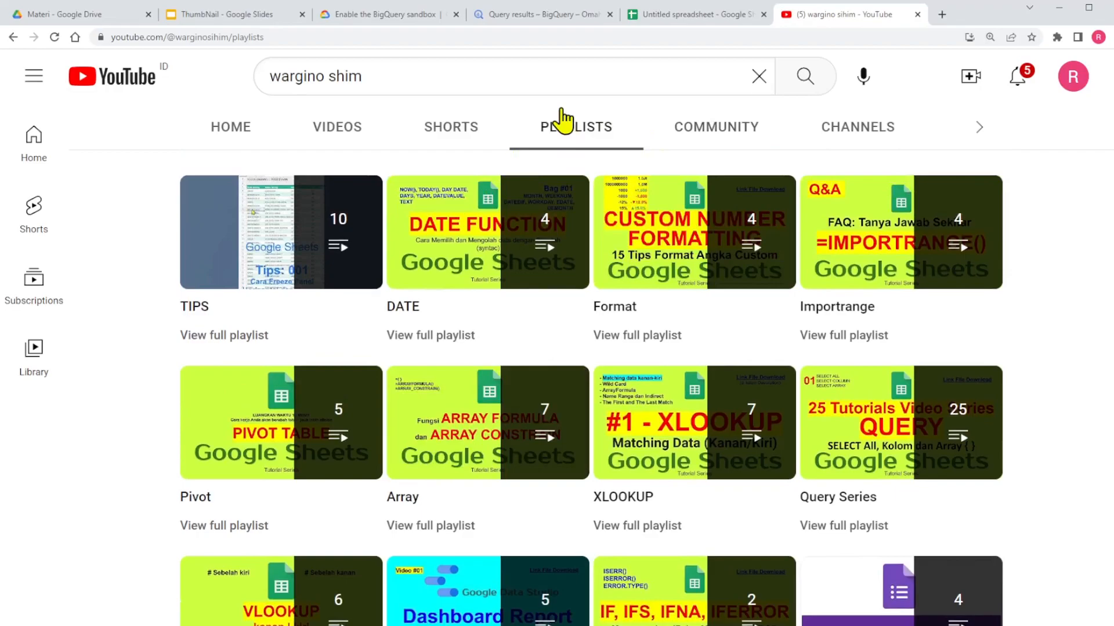
Step: Switch to the YouTube channel page and look through its created playlists
{"action": "scroll", "coordinate": [560, 120], "scroll_direction": "up", "scroll_amount": 5}
{"action": "scroll", "coordinate": [565, 293], "scroll_direction": "down", "scroll_amount": 2}
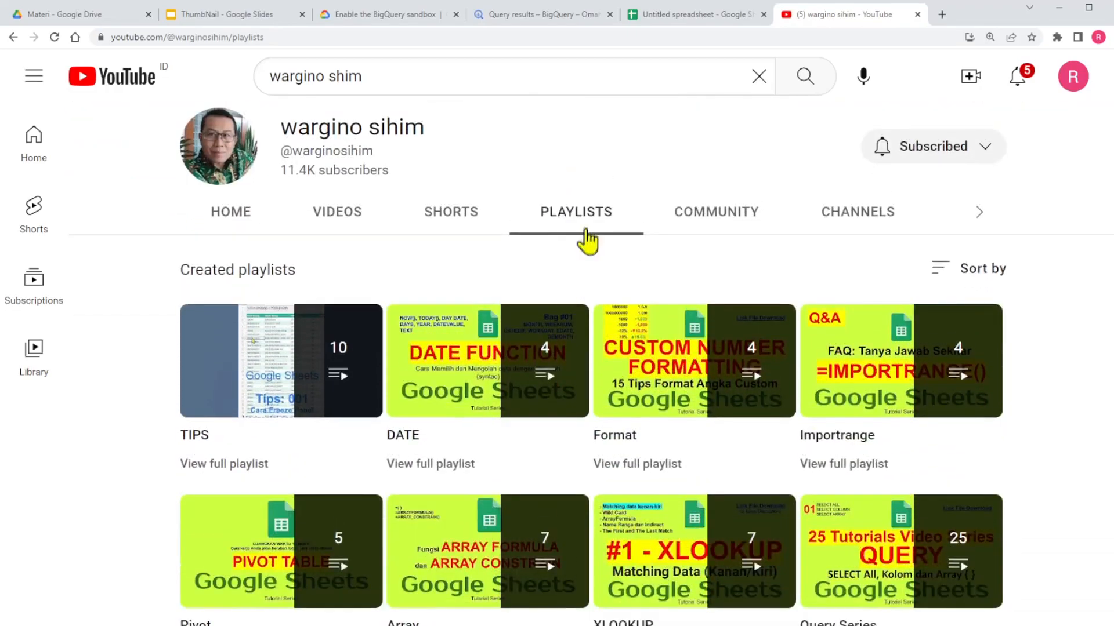
{"action": "scroll", "coordinate": [567, 220], "scroll_direction": "down", "scroll_amount": 3}
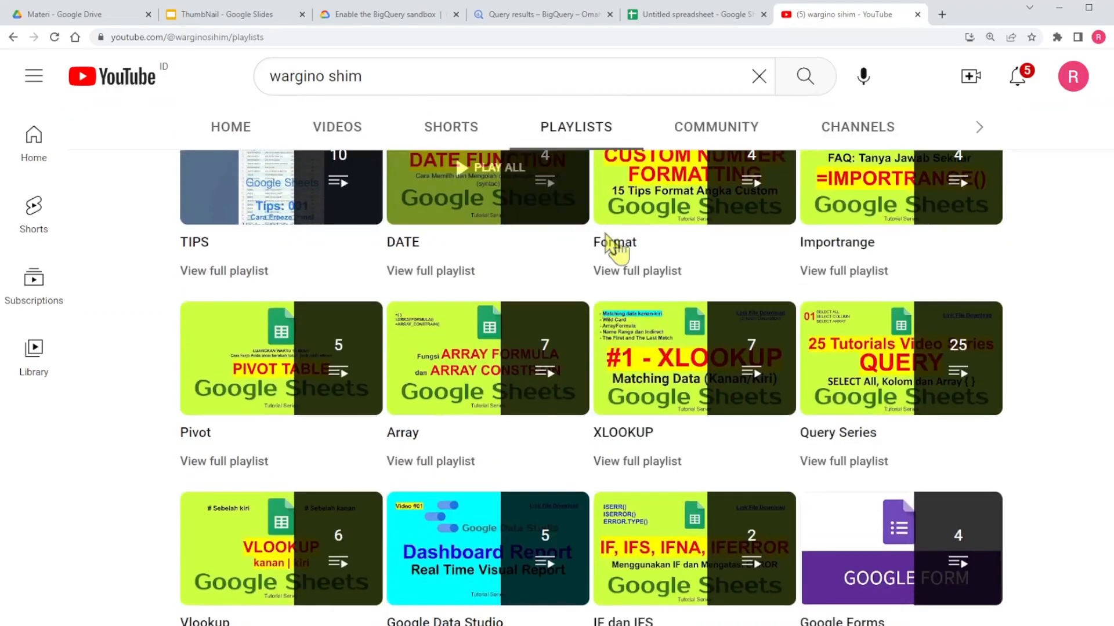
{"action": "scroll", "coordinate": [629, 385], "scroll_direction": "down", "scroll_amount": 2}
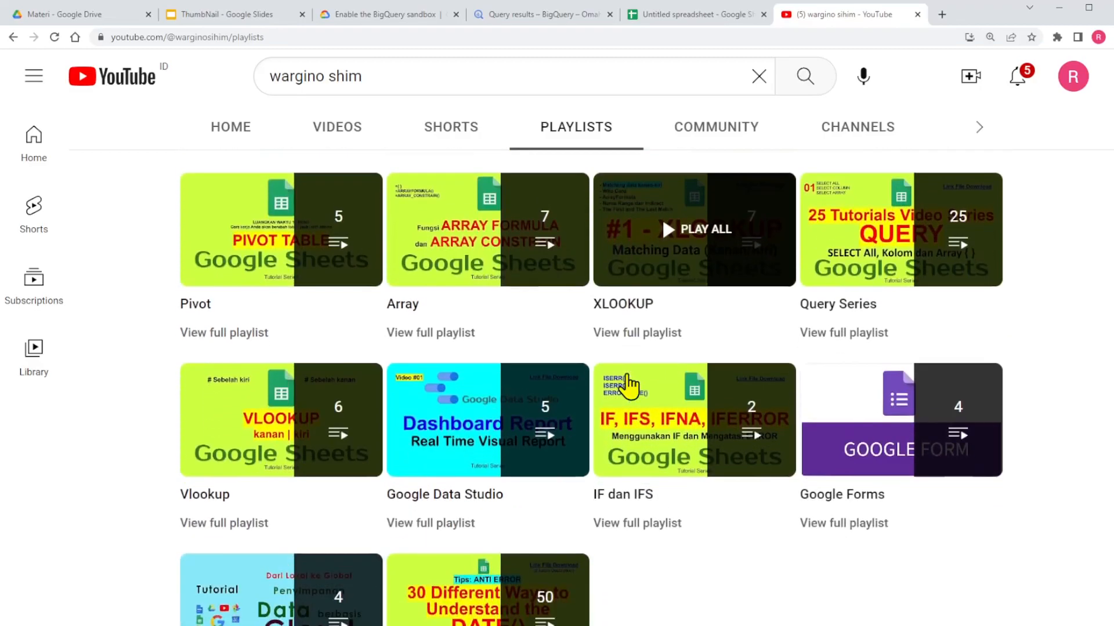
{"action": "scroll", "coordinate": [638, 385], "scroll_direction": "up", "scroll_amount": 1}
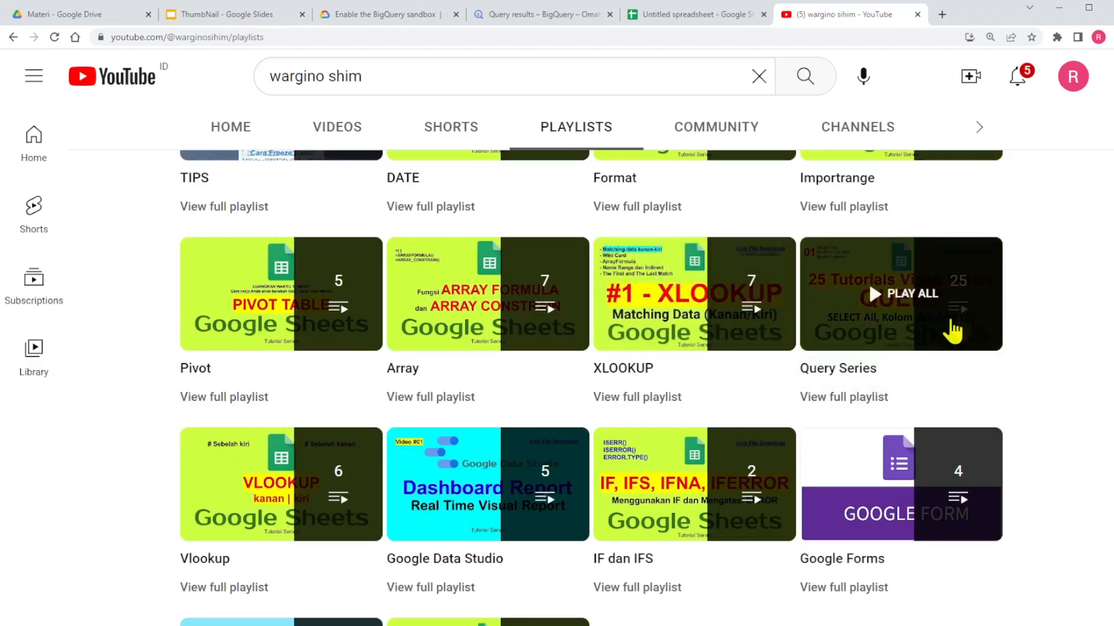
Step: Open the full Query Series playlist, look through its videos and return to the BigQuery query results
{"action": "left_click", "coordinate": [838, 397]}
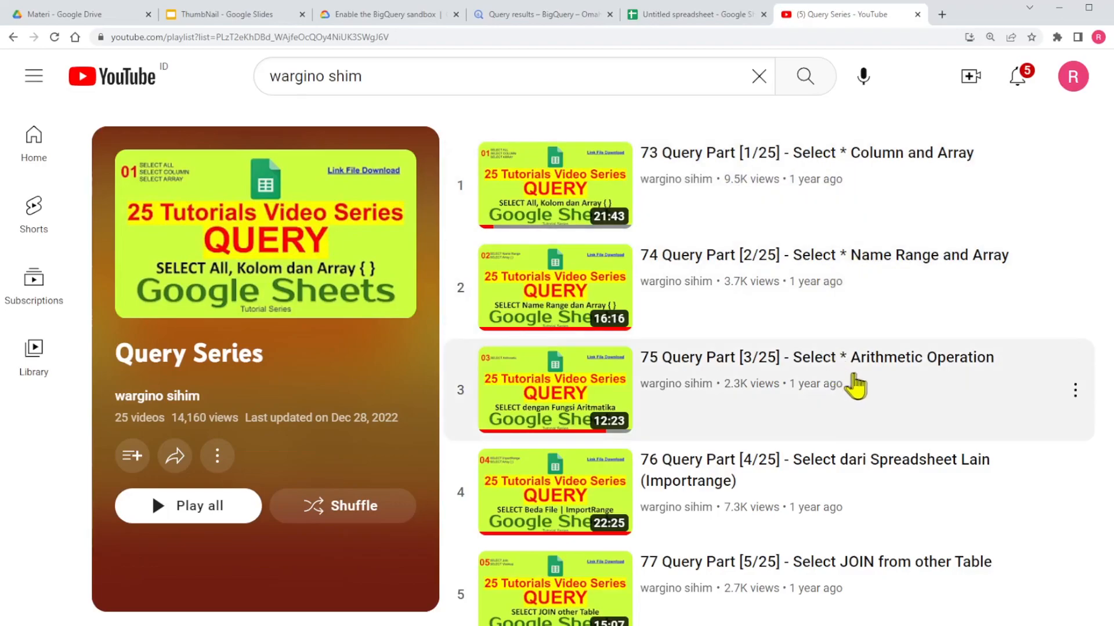
{"action": "scroll", "coordinate": [828, 362], "scroll_direction": "down", "scroll_amount": 20}
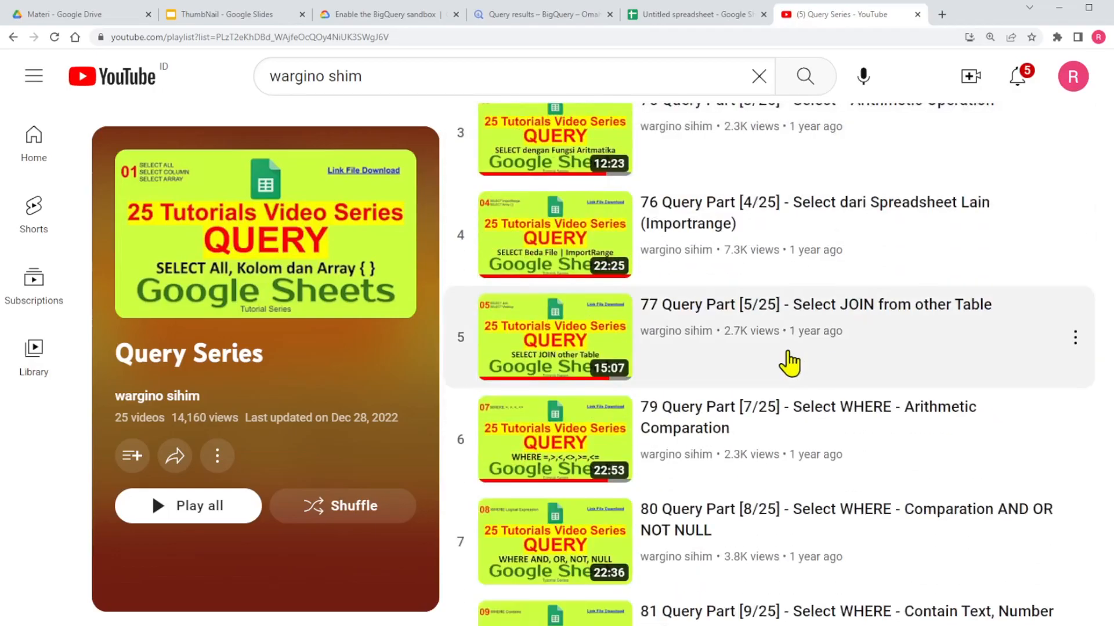
{"action": "scroll", "coordinate": [762, 360], "scroll_direction": "down", "scroll_amount": 15}
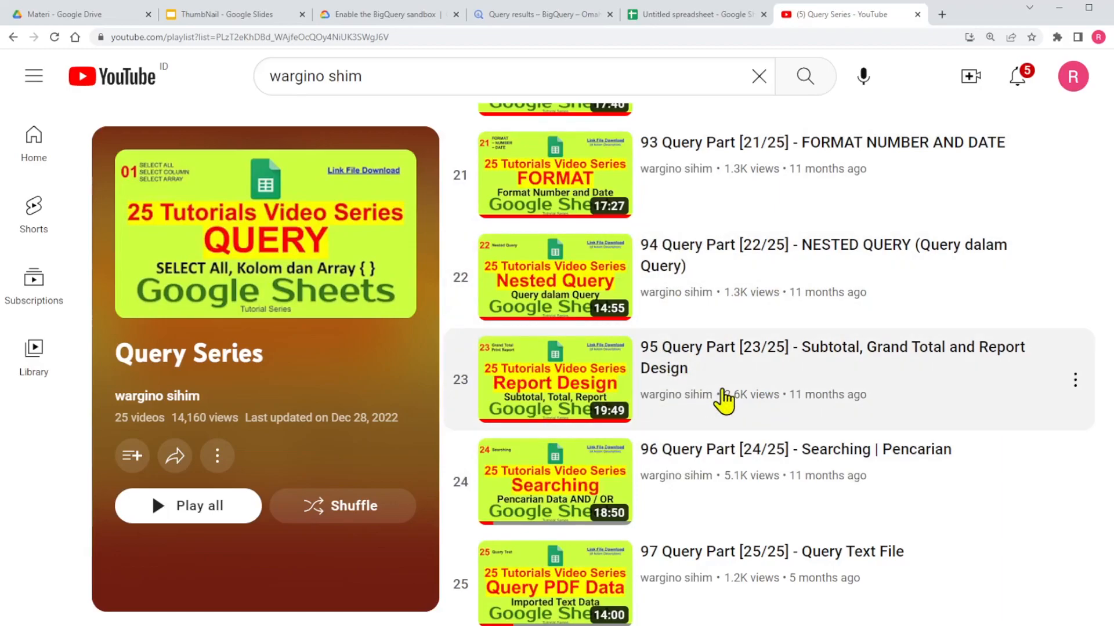
{"action": "scroll", "coordinate": [703, 367], "scroll_direction": "up", "scroll_amount": 5}
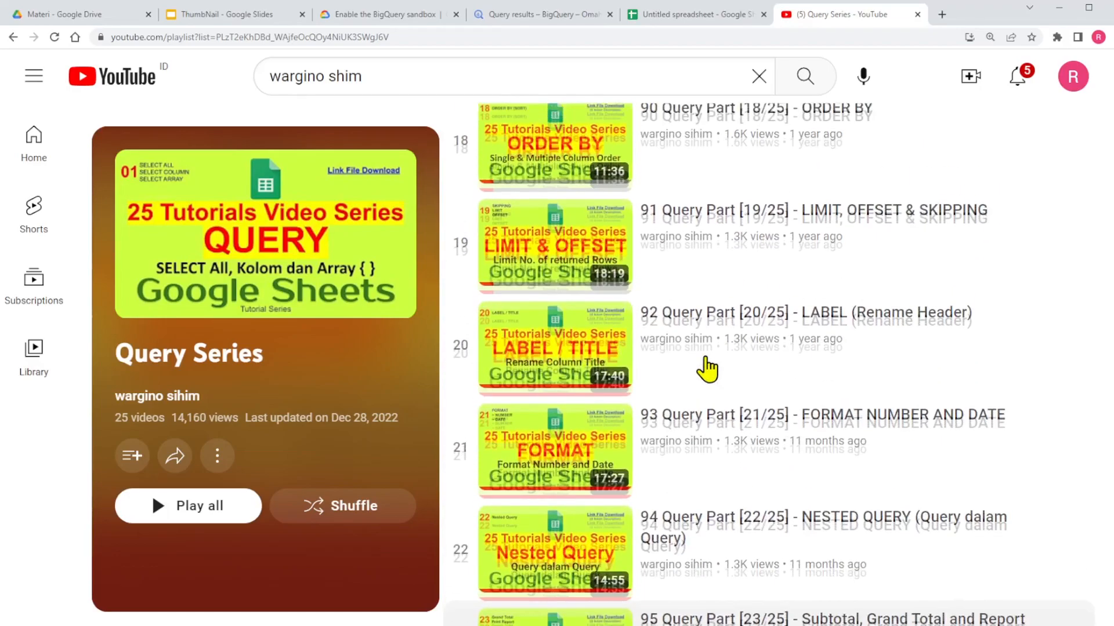
{"action": "scroll", "coordinate": [707, 369], "scroll_direction": "up", "scroll_amount": 2}
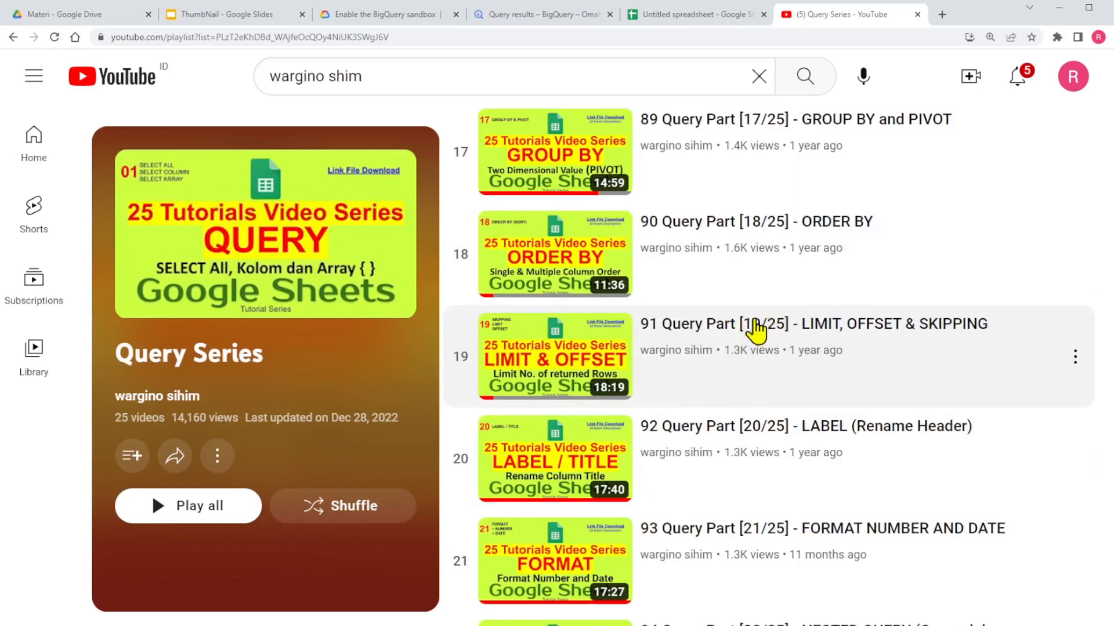
{"action": "left_click", "coordinate": [537, 22]}
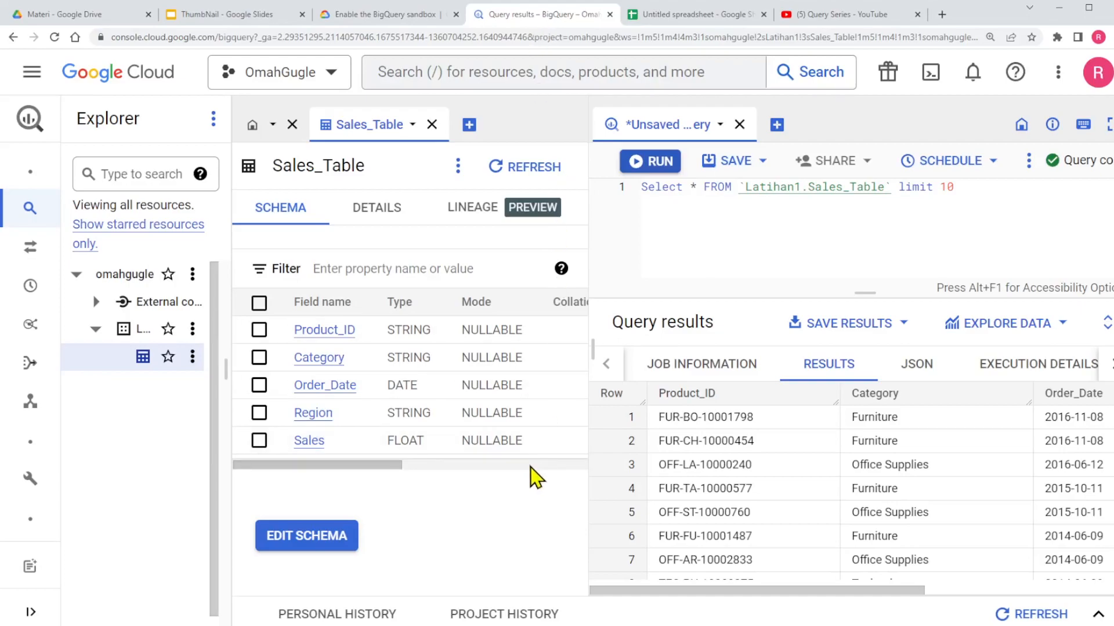